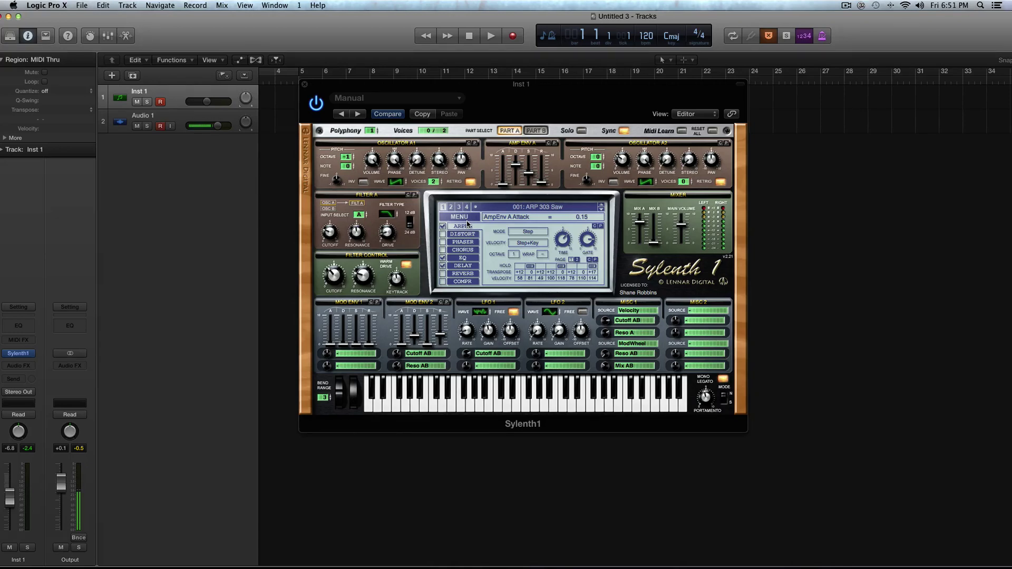
Compare the Part A and Part B oscillator, amp envelope and filter settings of the synth, finishing on Part A
{"action": "left_click_drag", "start_coordinate": [360, 85], "coordinate": [336, 89]}
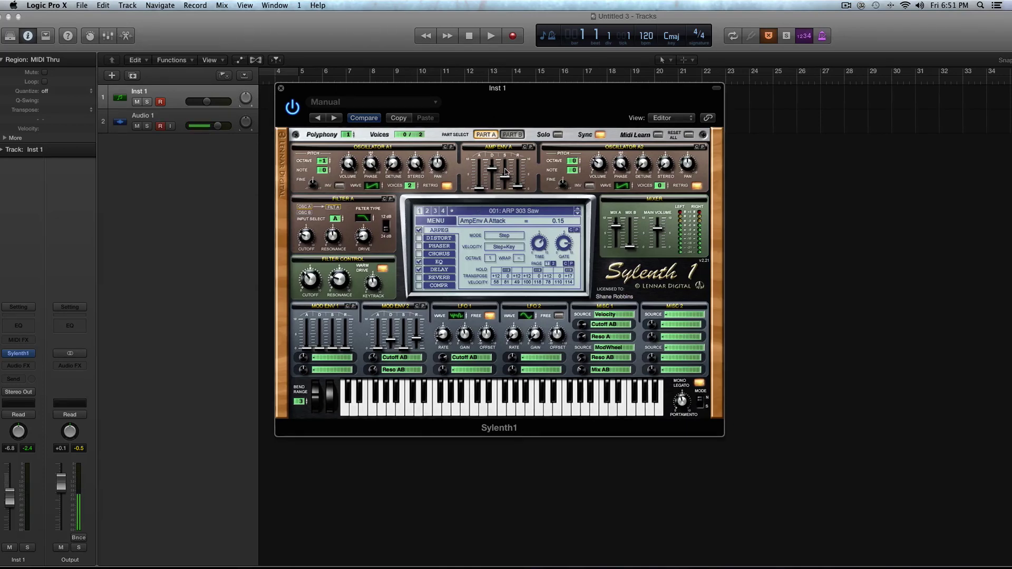
{"action": "left_click", "coordinate": [512, 136]}
{"action": "left_click", "coordinate": [485, 136]}
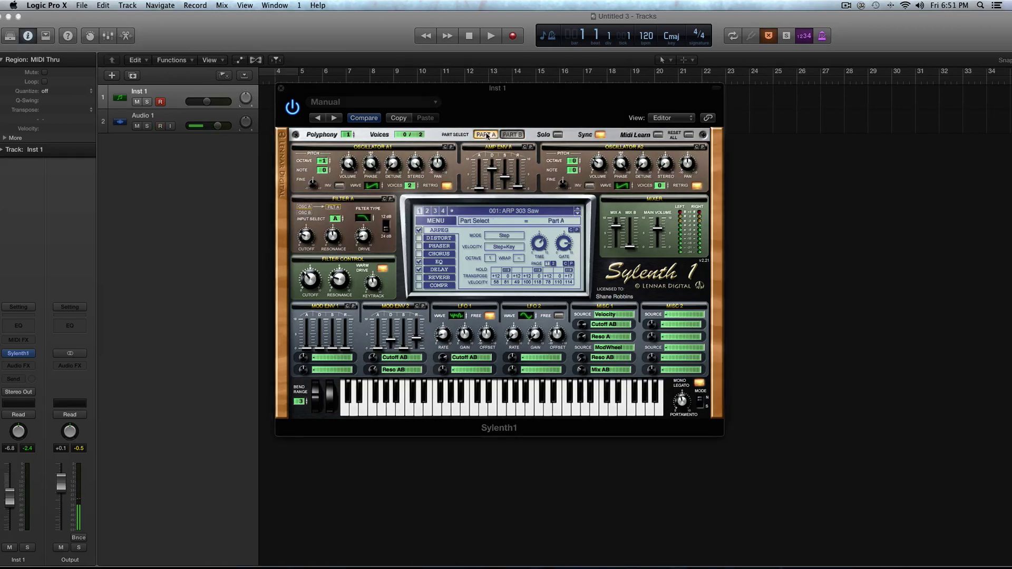
{"action": "left_click", "coordinate": [503, 136]}
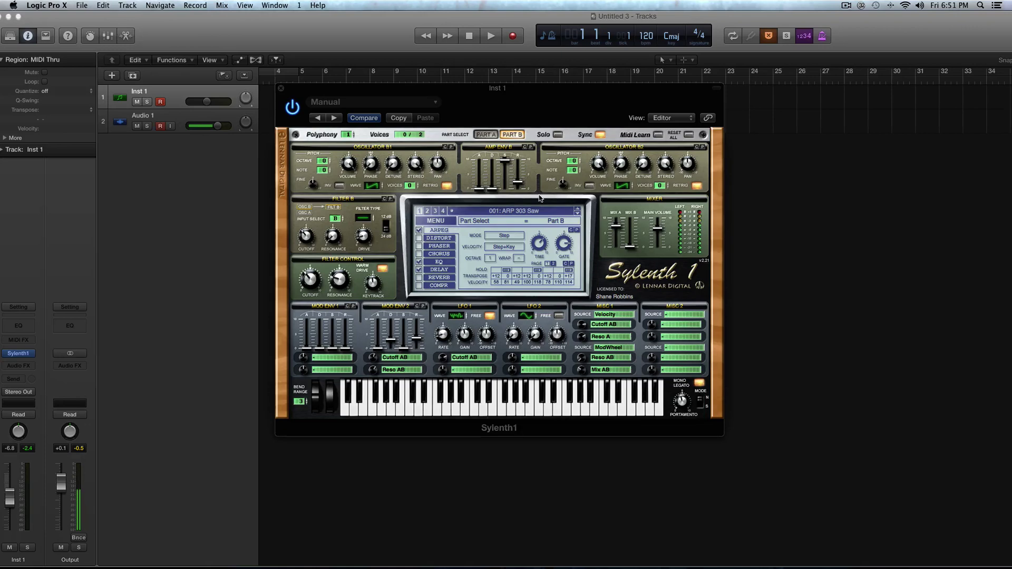
{"action": "left_click", "coordinate": [486, 135]}
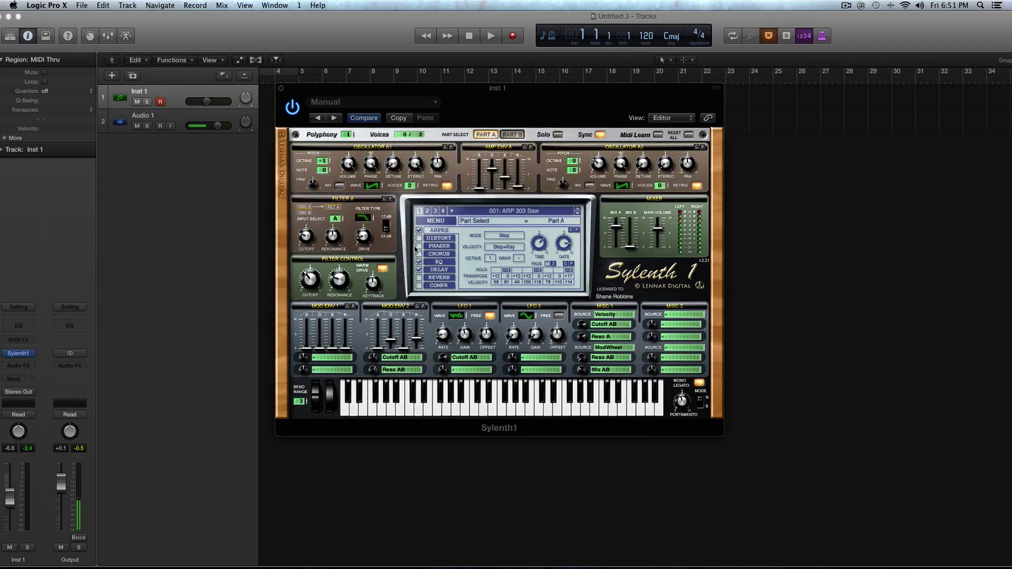
{"action": "left_click", "coordinate": [518, 137]}
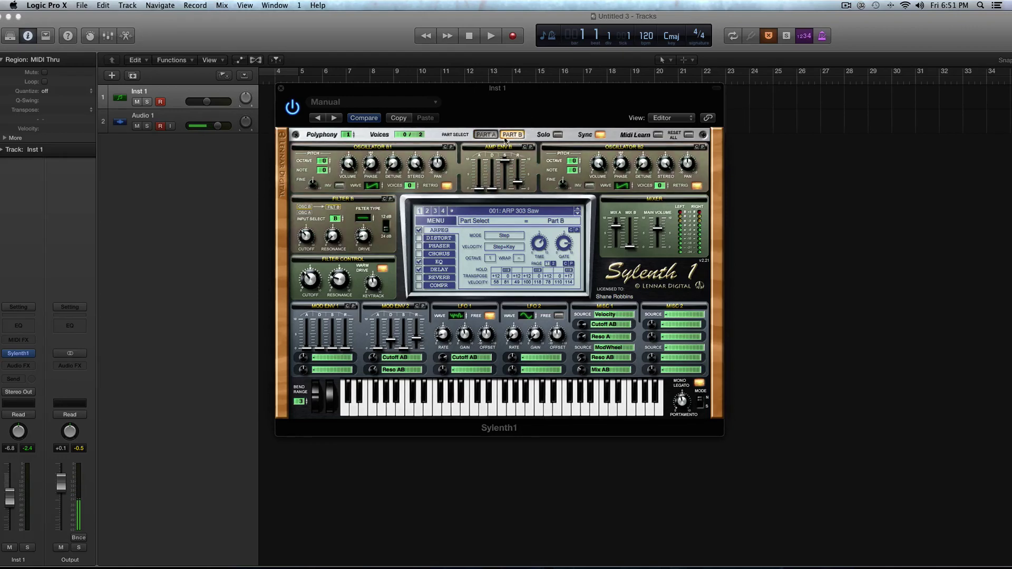
{"action": "left_click", "coordinate": [485, 135]}
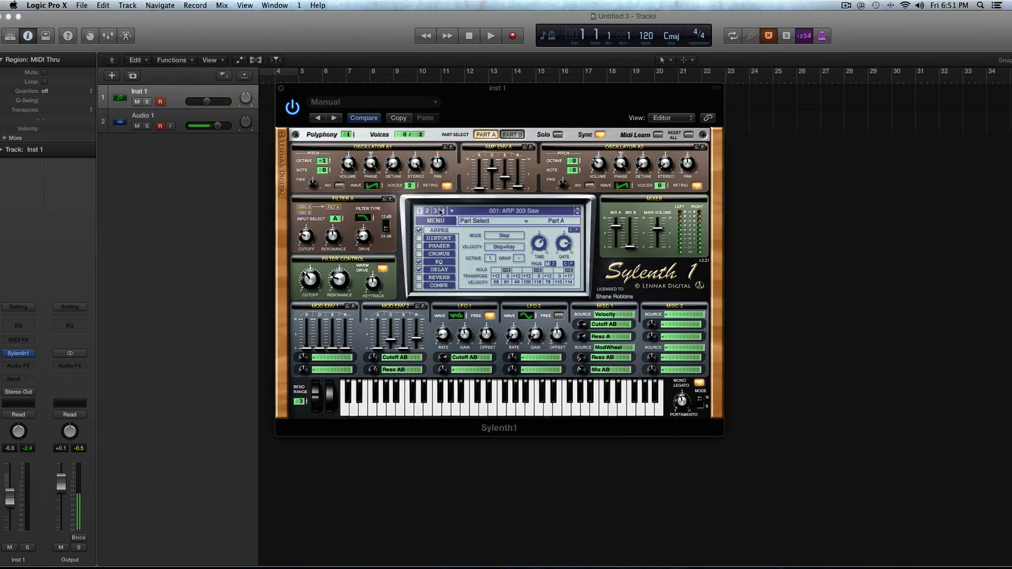
Switch through preset banks 2, 3 and 4, and return to bank 1
{"action": "left_click", "coordinate": [427, 211]}
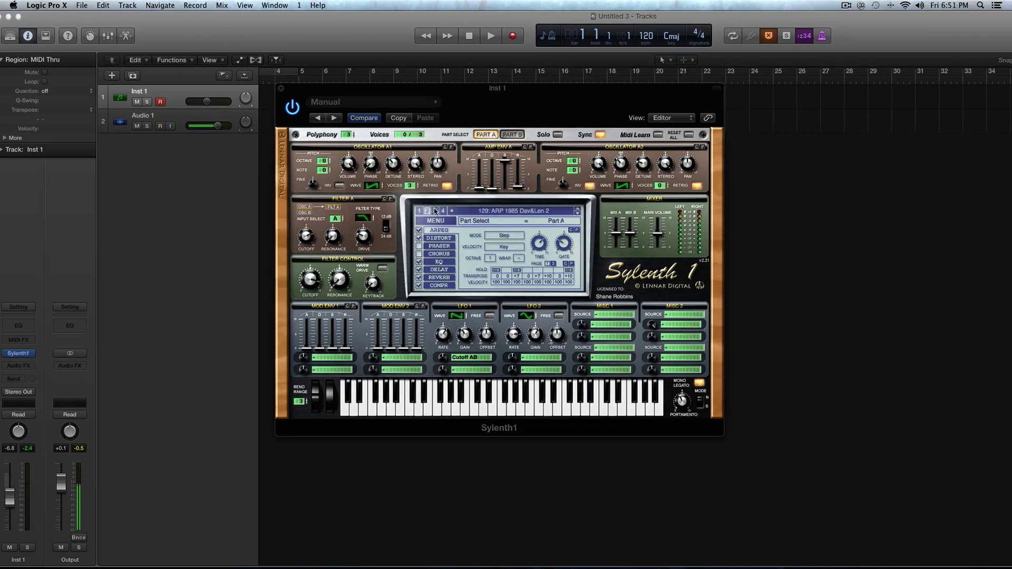
{"action": "left_click", "coordinate": [436, 211]}
{"action": "left_click", "coordinate": [443, 211]}
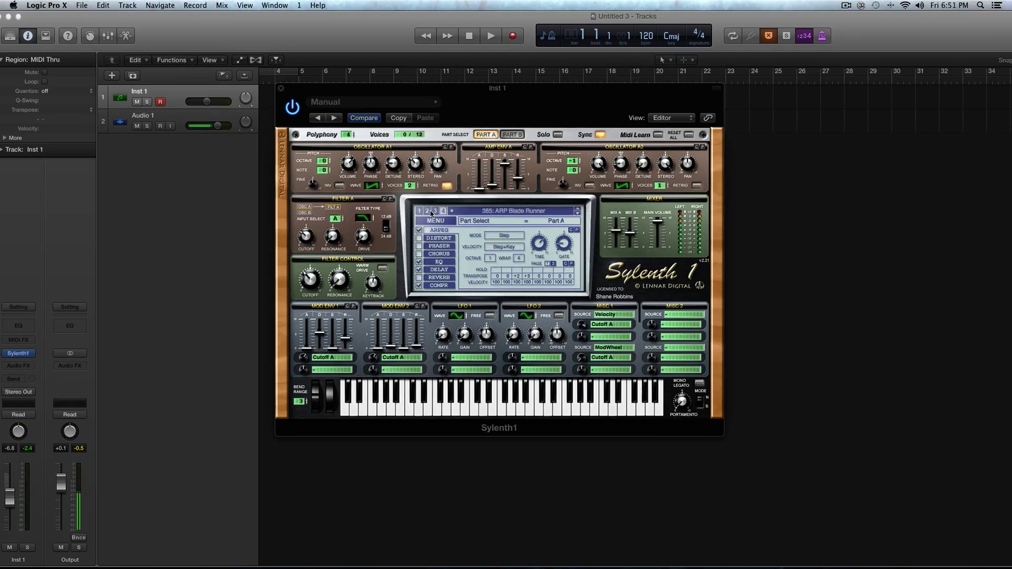
{"action": "left_click", "coordinate": [489, 215]}
{"action": "left_click", "coordinate": [490, 218]}
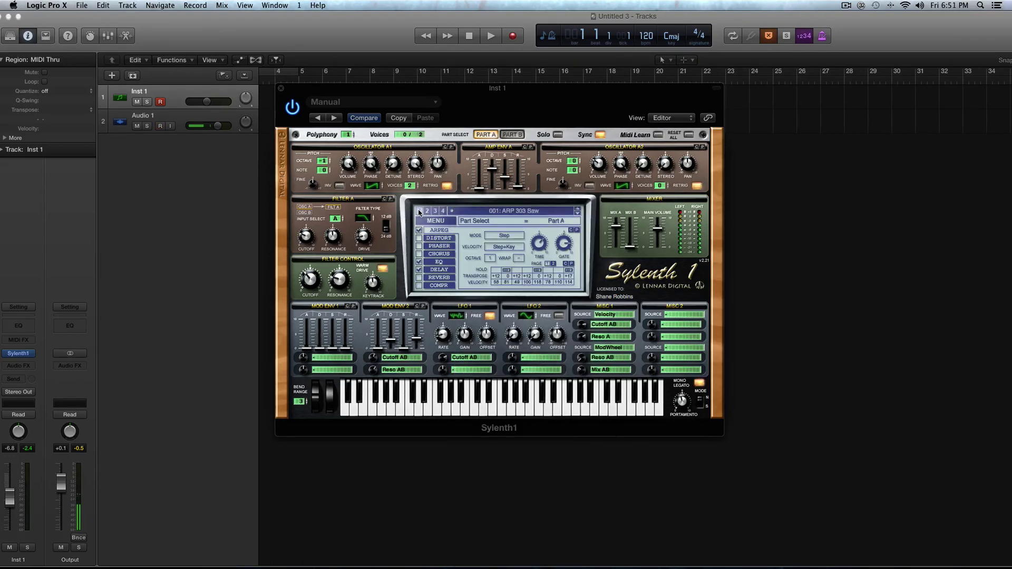
Browse the bank 1 preset list through its arp, key, lead, bass, pad, drum and effect categories
{"action": "left_click", "coordinate": [489, 218]}
{"action": "scroll", "coordinate": [489, 219], "scroll_direction": "down", "scroll_amount": 5}
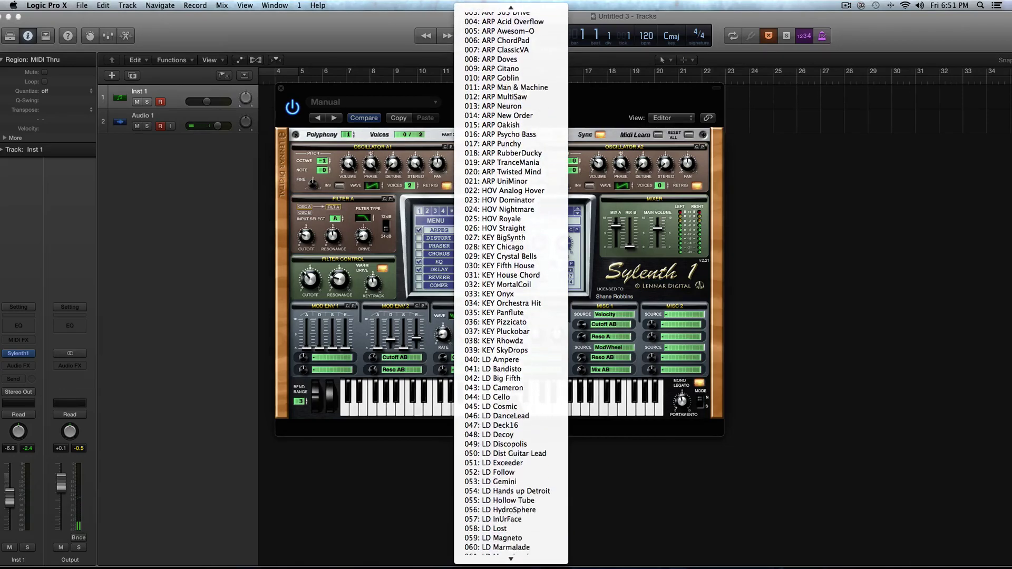
{"action": "scroll", "coordinate": [511, 285], "scroll_direction": "down", "scroll_amount": 12}
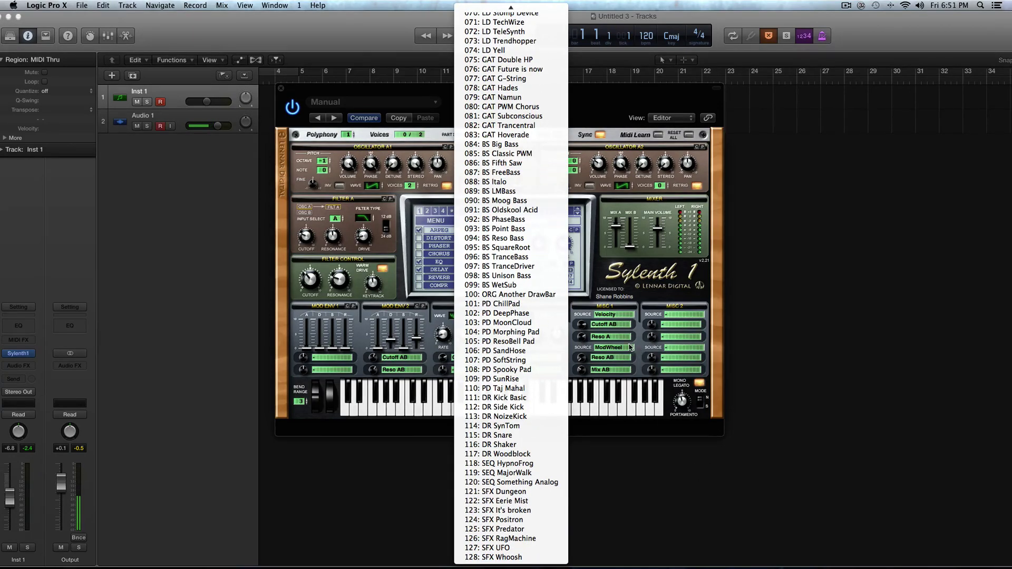
{"action": "left_click", "coordinate": [640, 313]}
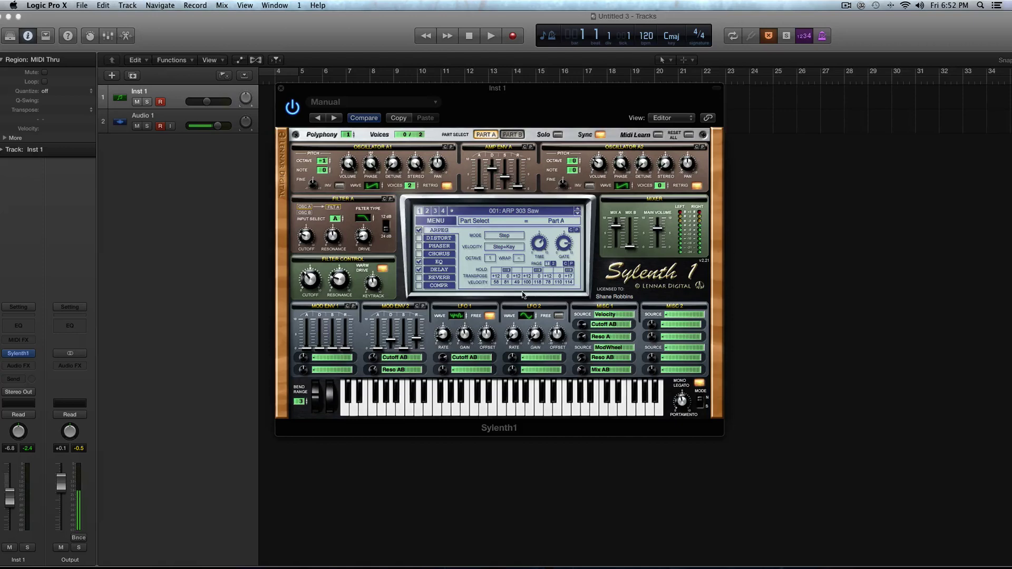
{"action": "left_click", "coordinate": [500, 212]}
{"action": "scroll", "coordinate": [511, 369], "scroll_direction": "down", "scroll_amount": 10}
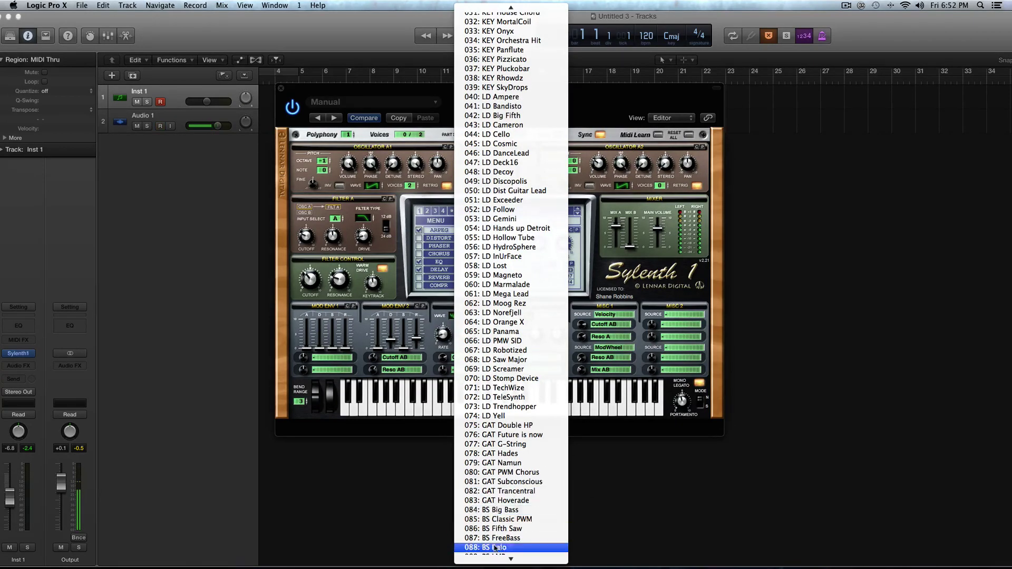
{"action": "scroll", "coordinate": [511, 422], "scroll_direction": "down", "scroll_amount": 10}
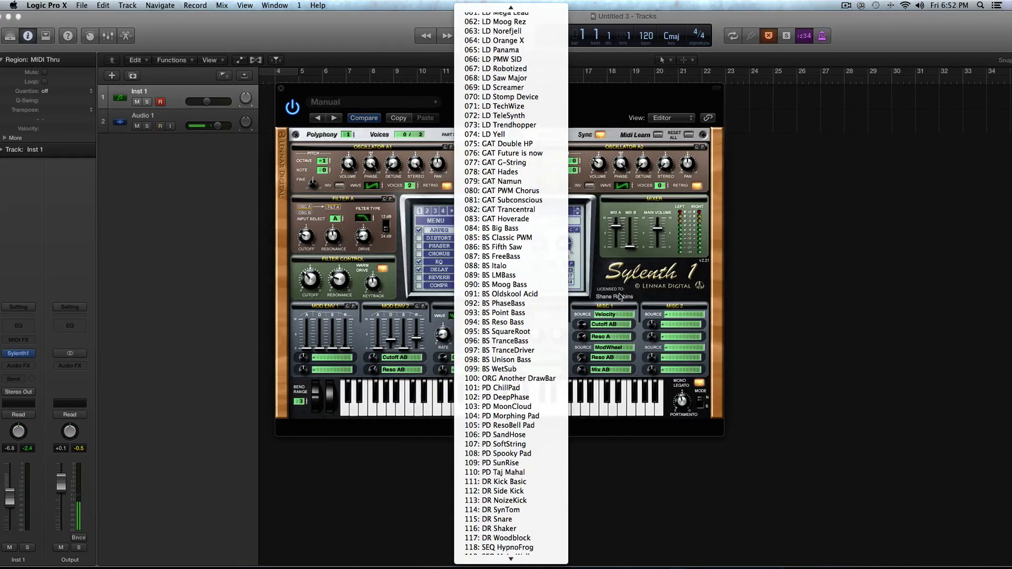
{"action": "left_click", "coordinate": [638, 292]}
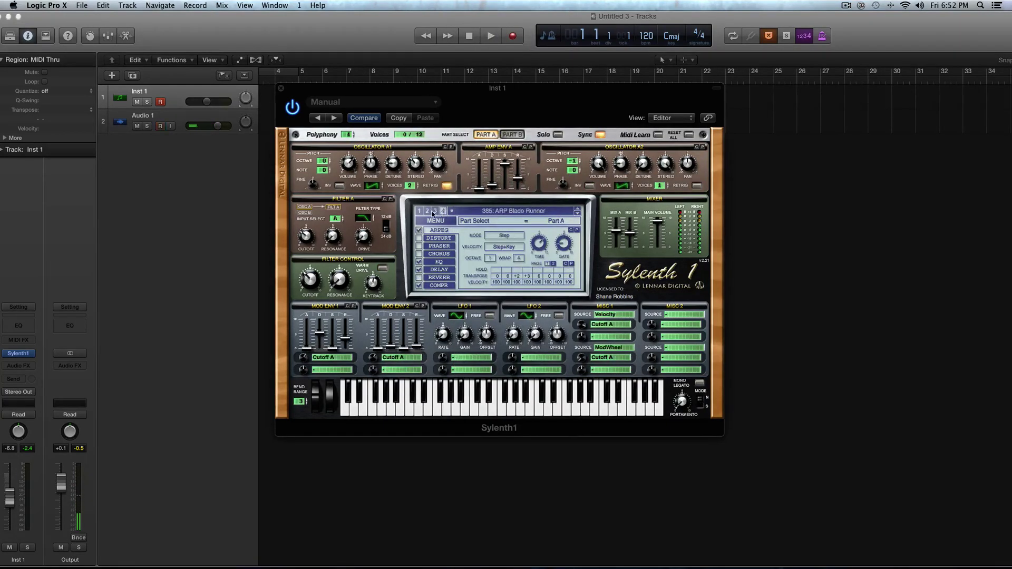
Load the preset 022: HOV Analog Hover from bank 1
{"action": "left_click", "coordinate": [522, 211]}
{"action": "left_click", "coordinate": [581, 234]}
{"action": "left_click", "coordinate": [525, 211]}
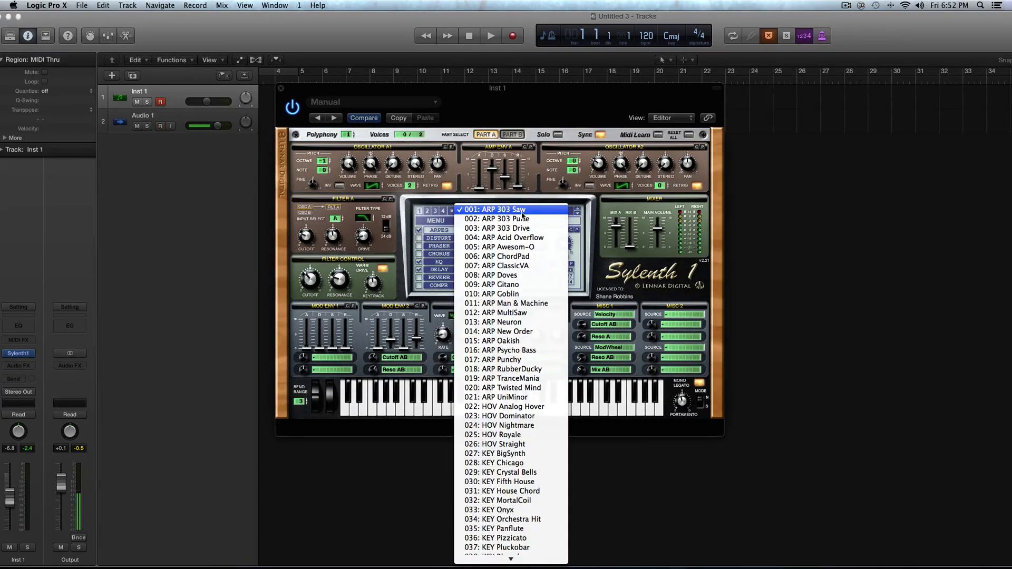
{"action": "left_click", "coordinate": [522, 407]}
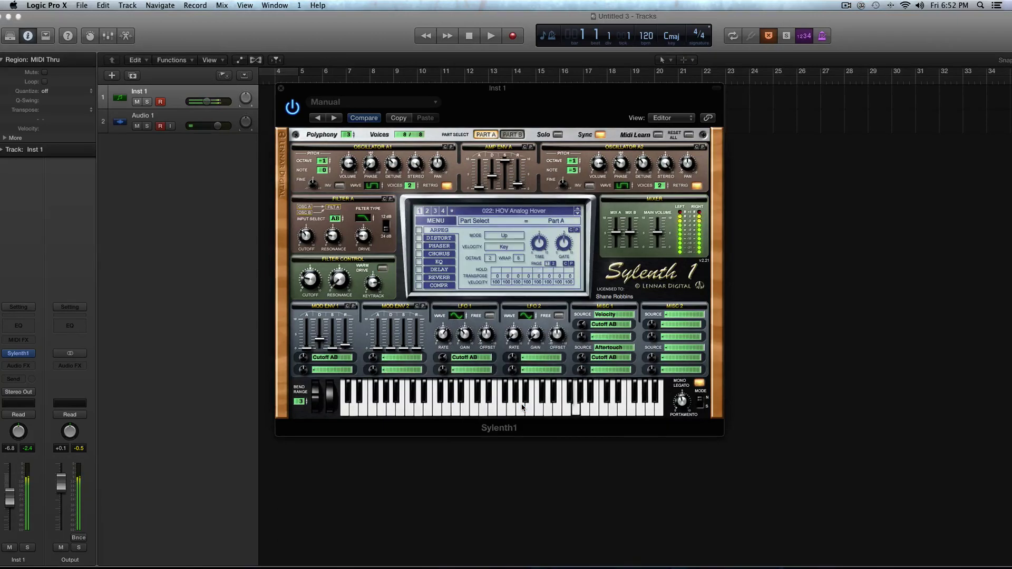
Load the preset 044: LD Cello from bank 1
{"action": "left_click", "coordinate": [498, 211]}
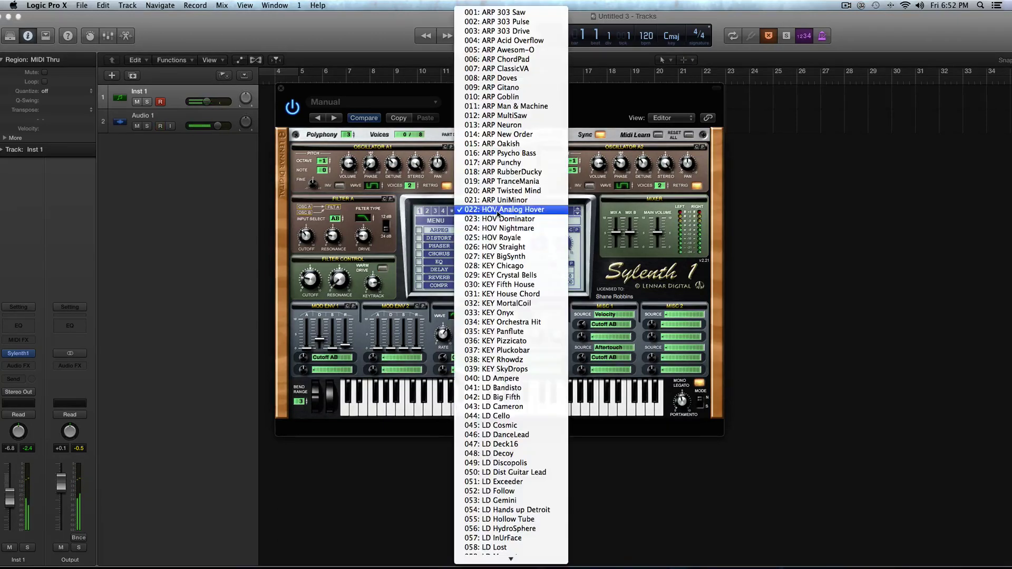
{"action": "left_click", "coordinate": [518, 416]}
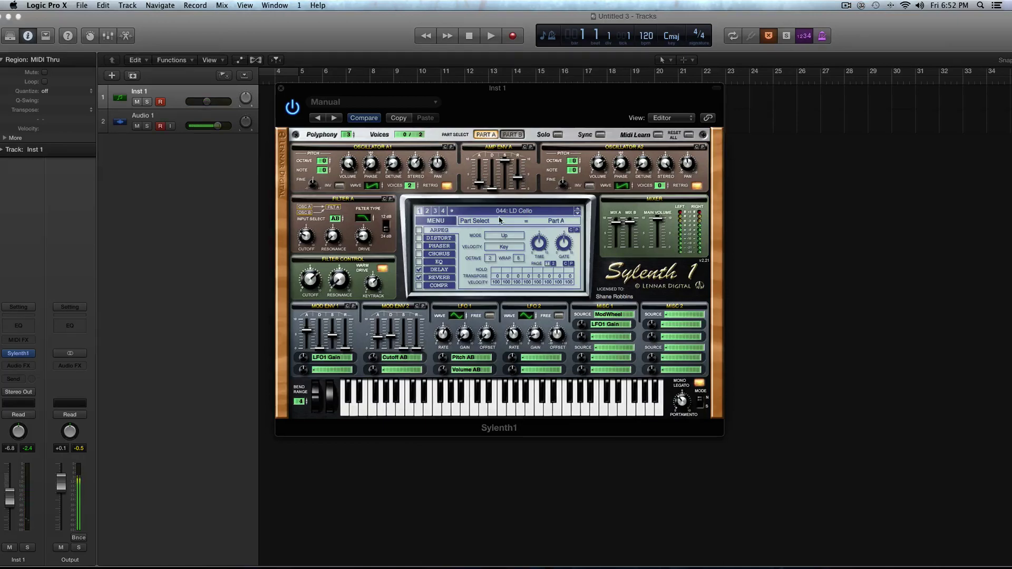
{"action": "left_click", "coordinate": [465, 213]}
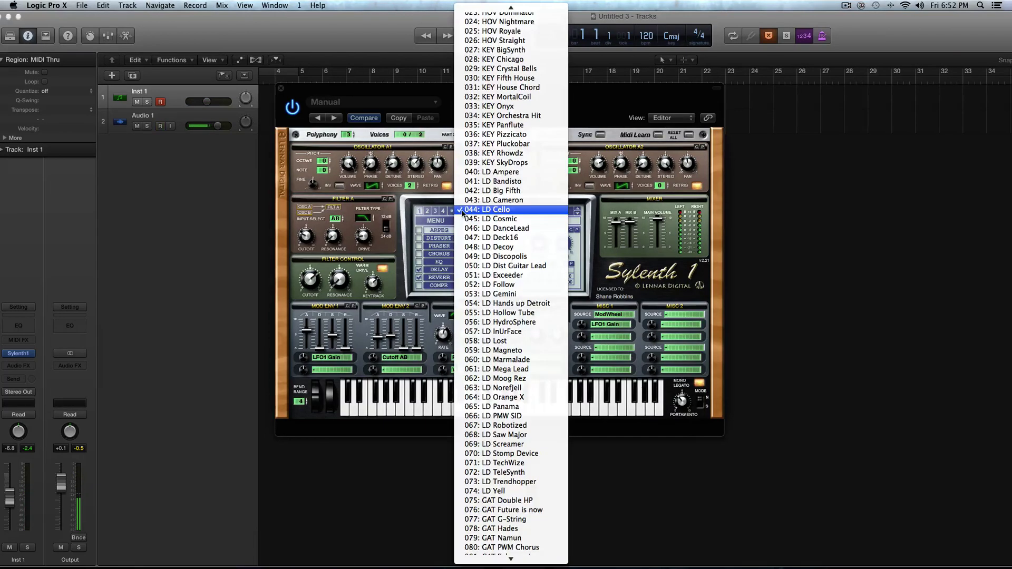
{"action": "left_click", "coordinate": [586, 222]}
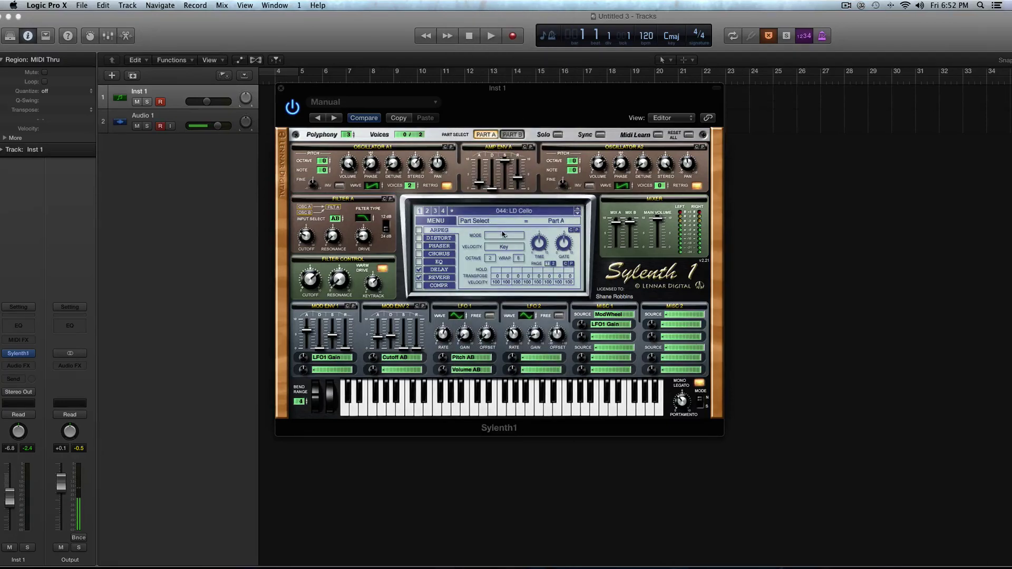
Check the preset at the same slot in banks 2 and 3, and go back to LD Cello in bank 1
{"action": "left_click", "coordinate": [429, 211]}
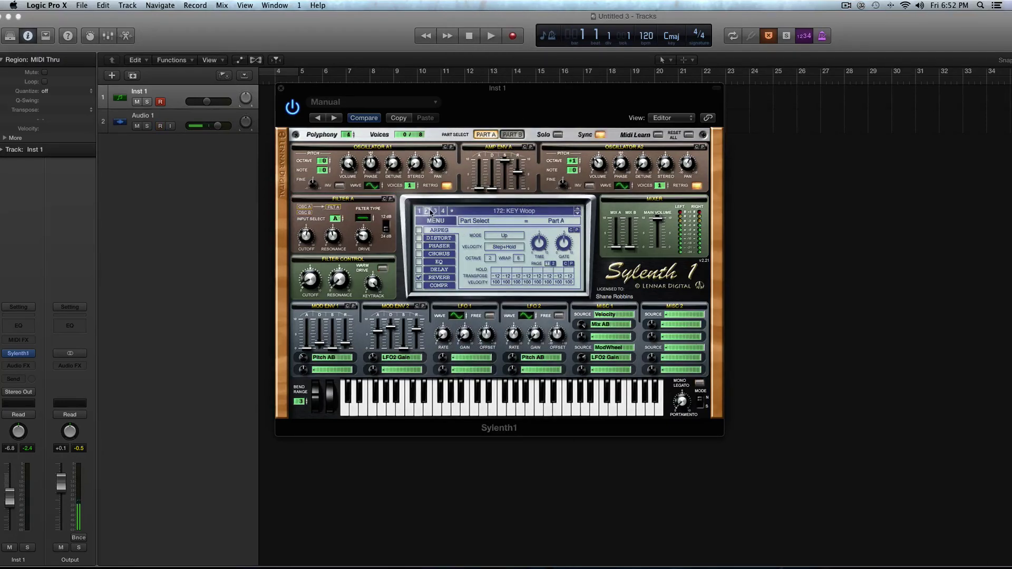
{"action": "left_click", "coordinate": [435, 211]}
{"action": "left_click", "coordinate": [420, 212]}
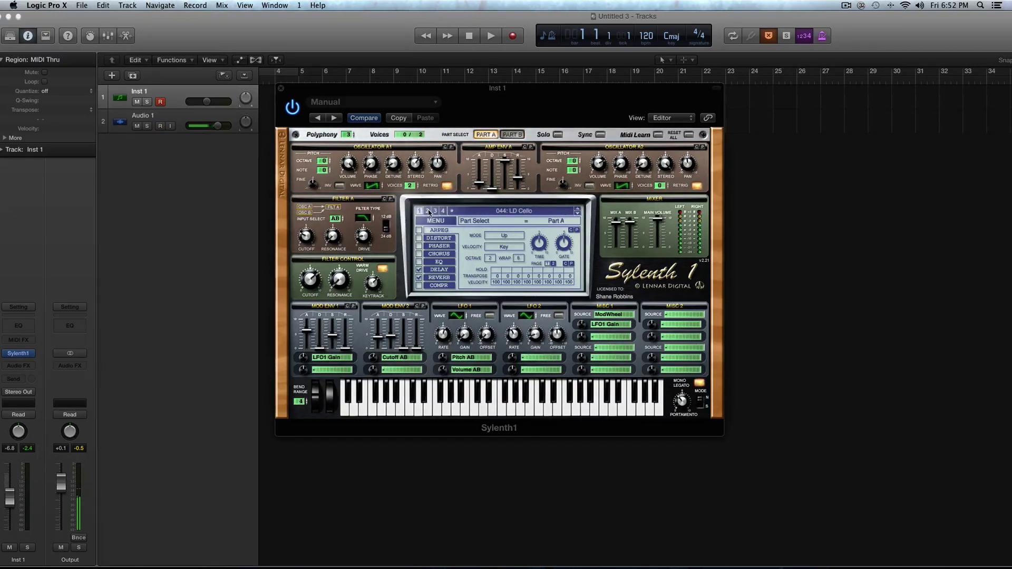
{"action": "left_click", "coordinate": [420, 211]}
Save the current LD Cello sound as a preset file named LD ADSR Tut on the Desktop
{"action": "left_click", "coordinate": [439, 224]}
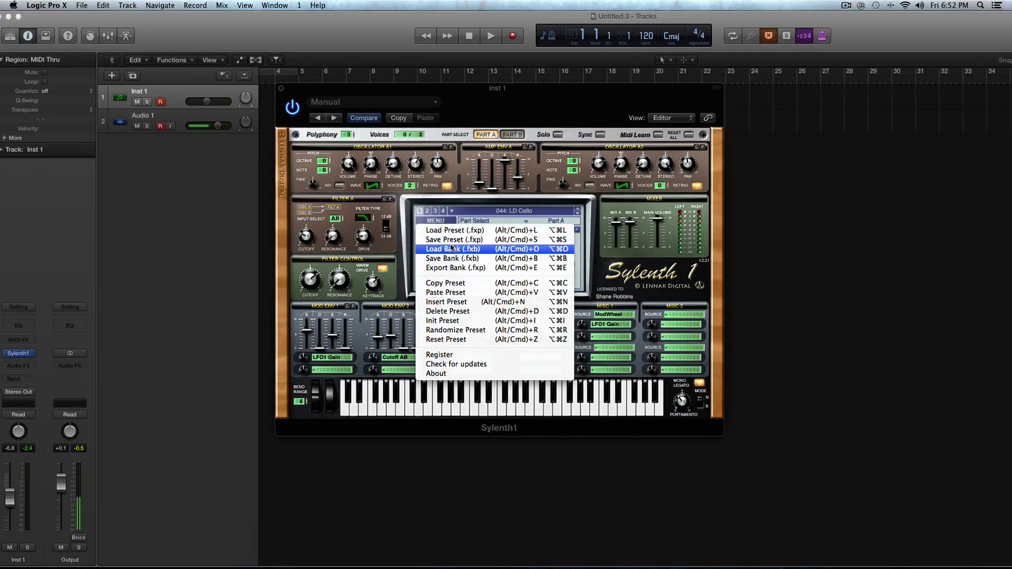
{"action": "left_click", "coordinate": [421, 219]}
{"action": "left_click", "coordinate": [427, 222]}
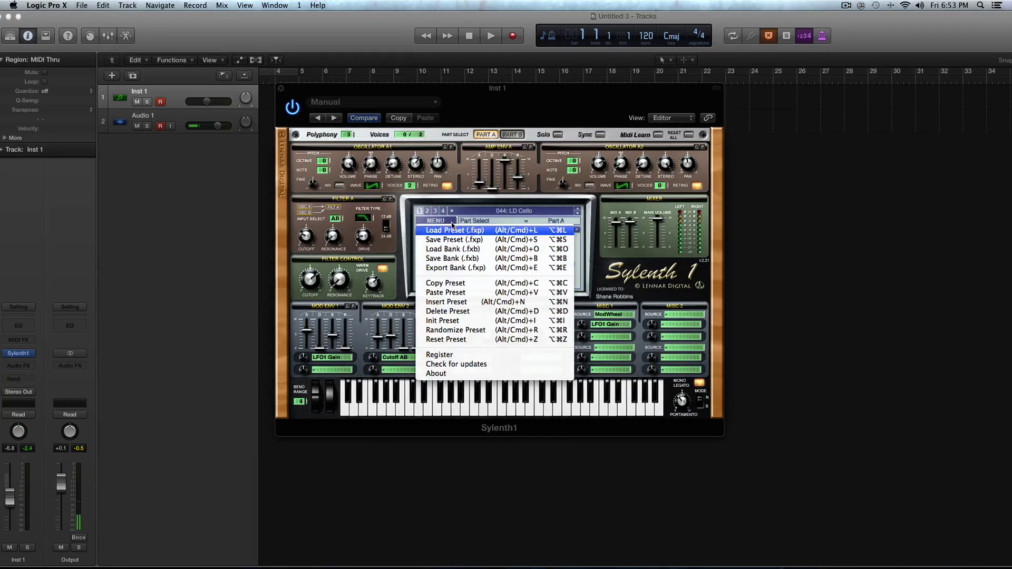
{"action": "left_click", "coordinate": [452, 240]}
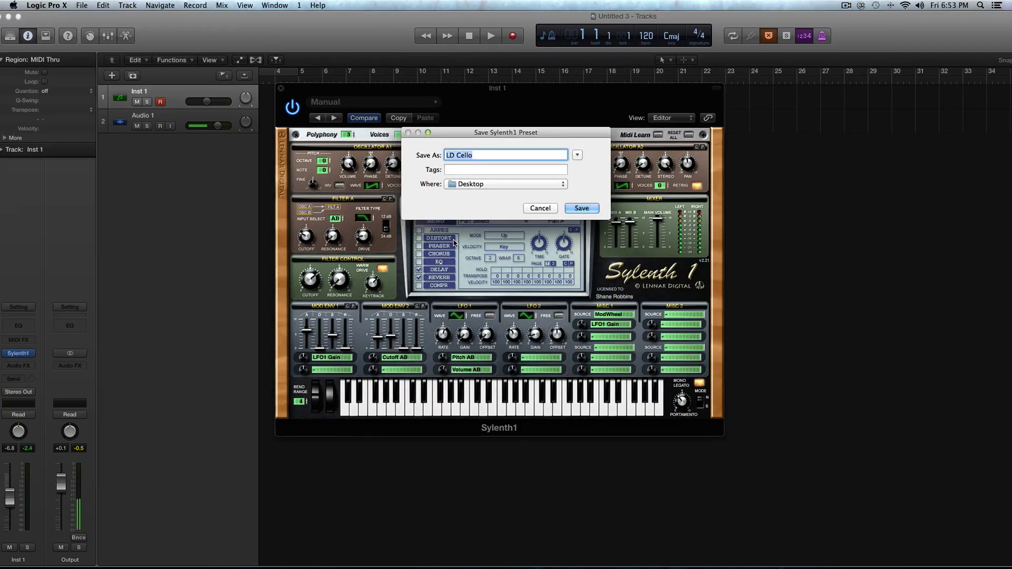
{"action": "type", "text": "LD ADSR TUT"}
{"action": "left_click", "coordinate": [581, 209]}
Load the preset file LD ADSR Tut.fxp from the Desktop into the synth
{"action": "left_click", "coordinate": [452, 220]}
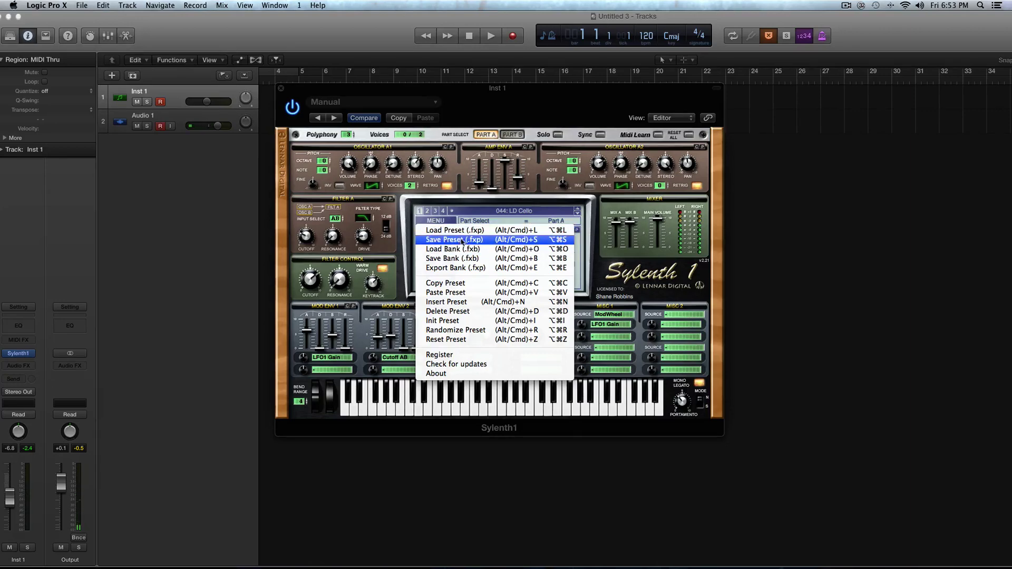
{"action": "left_click", "coordinate": [460, 240]}
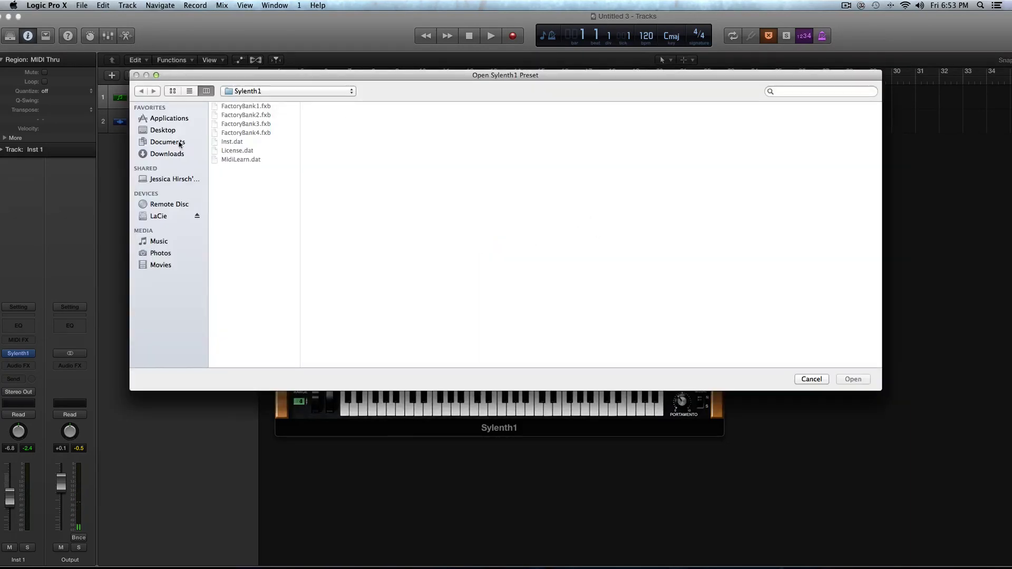
{"action": "left_click", "coordinate": [162, 132]}
{"action": "scroll", "coordinate": [250, 201], "scroll_direction": "down", "scroll_amount": 6}
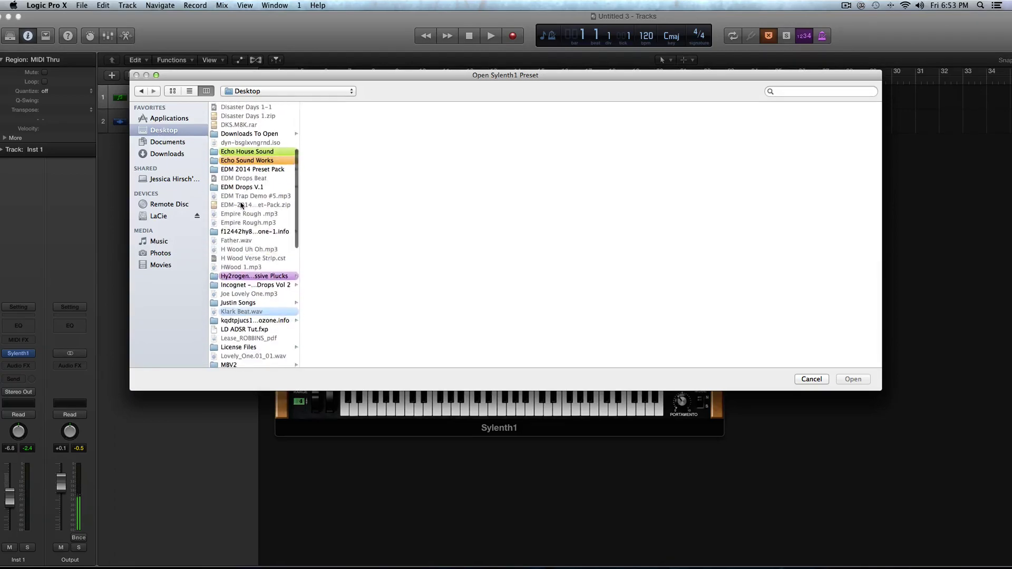
{"action": "scroll", "coordinate": [253, 205], "scroll_direction": "down", "scroll_amount": 1}
{"action": "left_click", "coordinate": [258, 271]}
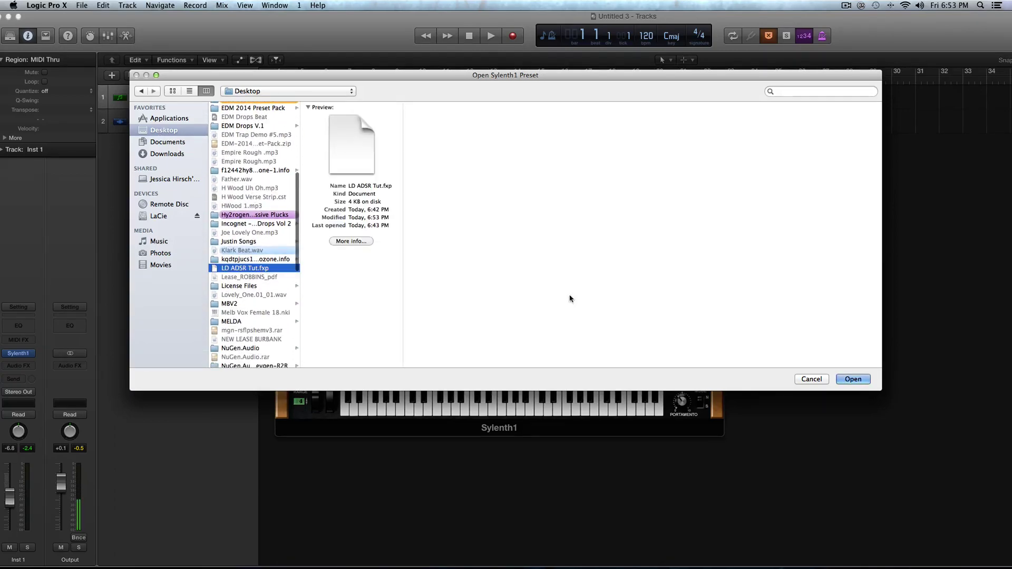
{"action": "left_click", "coordinate": [853, 379]}
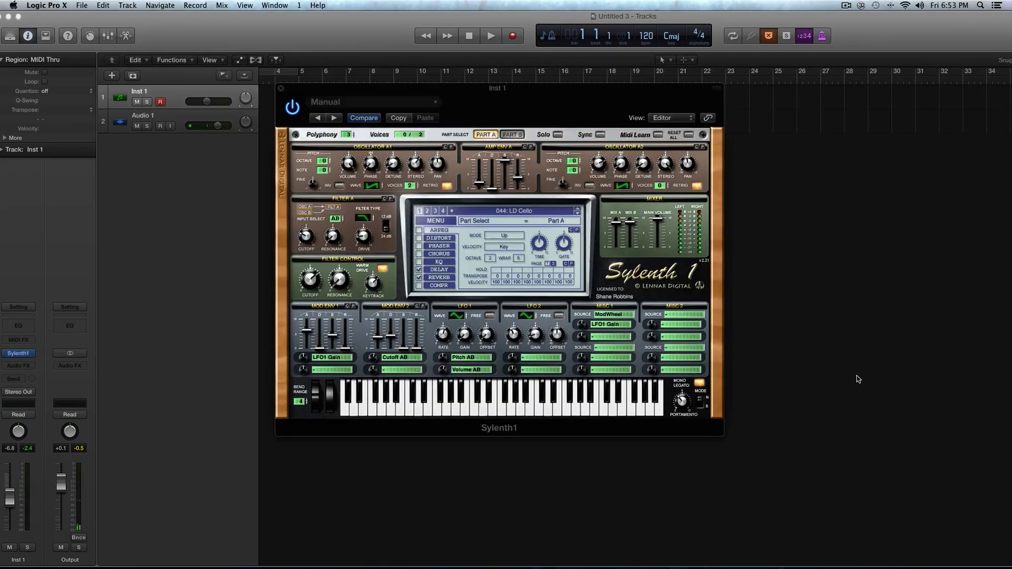
Rename the preset in slot 044 to LD ADSR TUT
{"action": "left_click", "coordinate": [483, 211]}
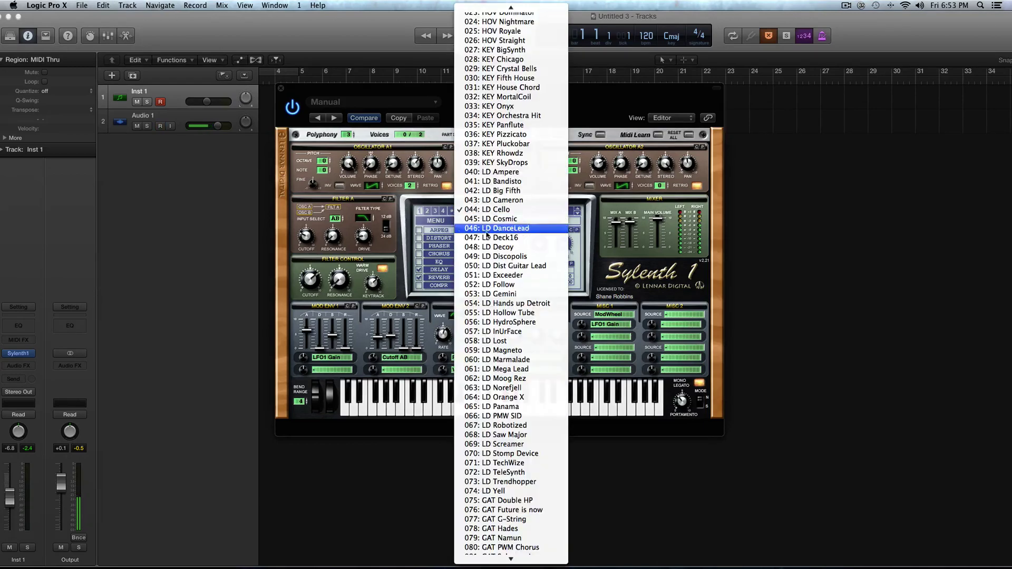
{"action": "left_click", "coordinate": [452, 224]}
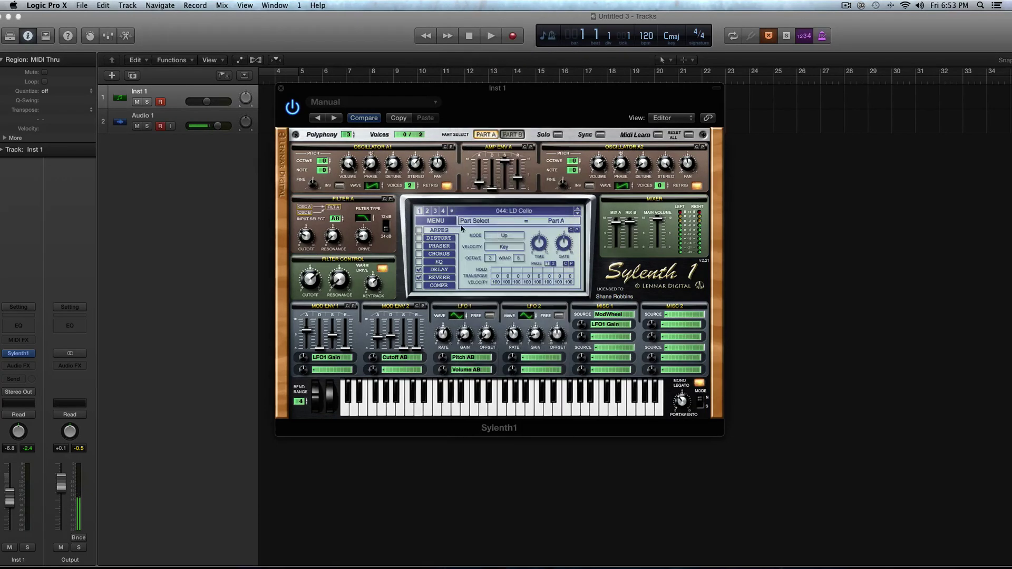
{"action": "left_click", "coordinate": [451, 212]}
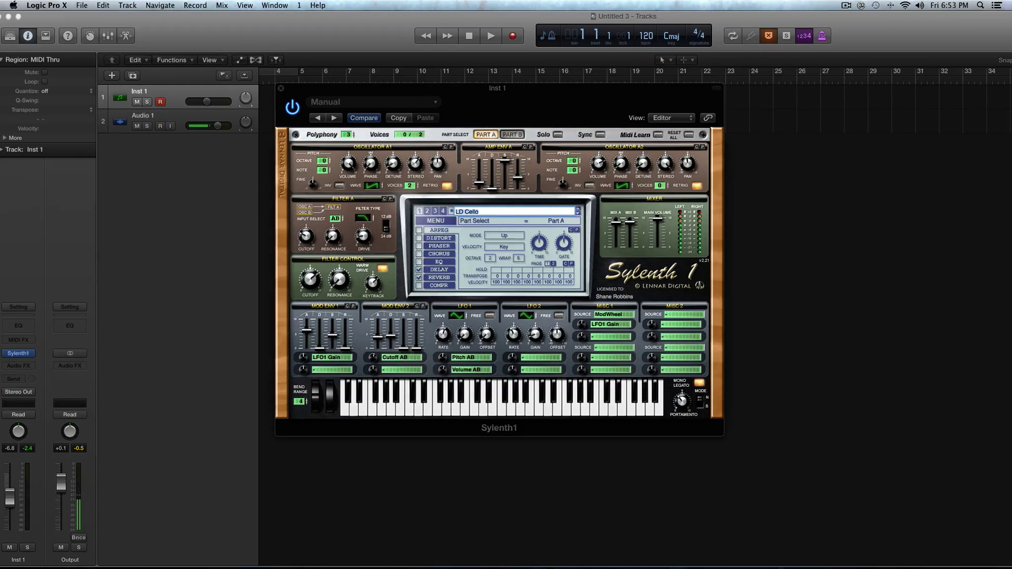
{"action": "type", "text": "LDI"}
{"action": "key", "text": "Return"}
{"action": "left_click", "coordinate": [435, 220]}
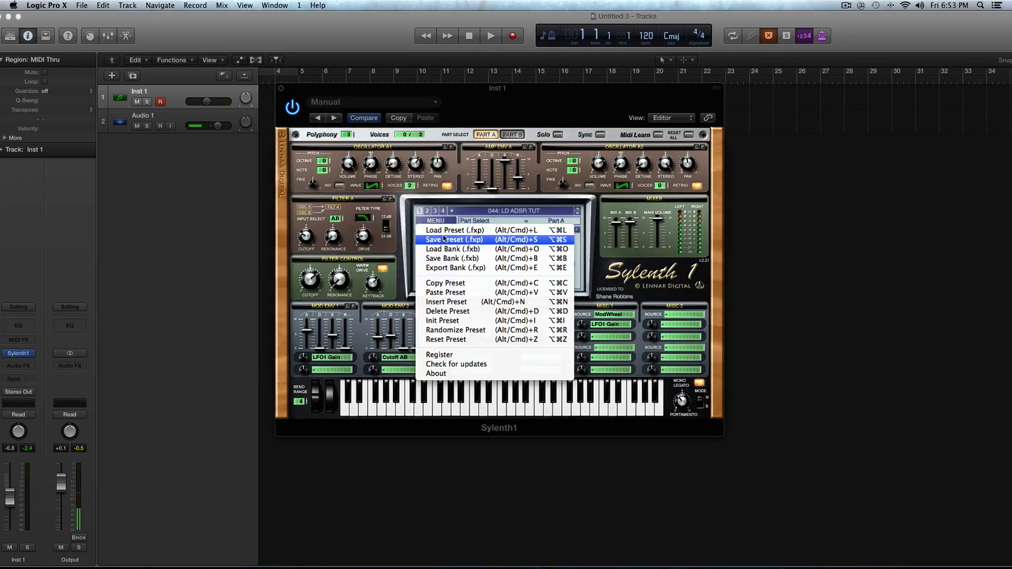
{"action": "left_click", "coordinate": [443, 239]}
{"action": "left_click", "coordinate": [579, 211]}
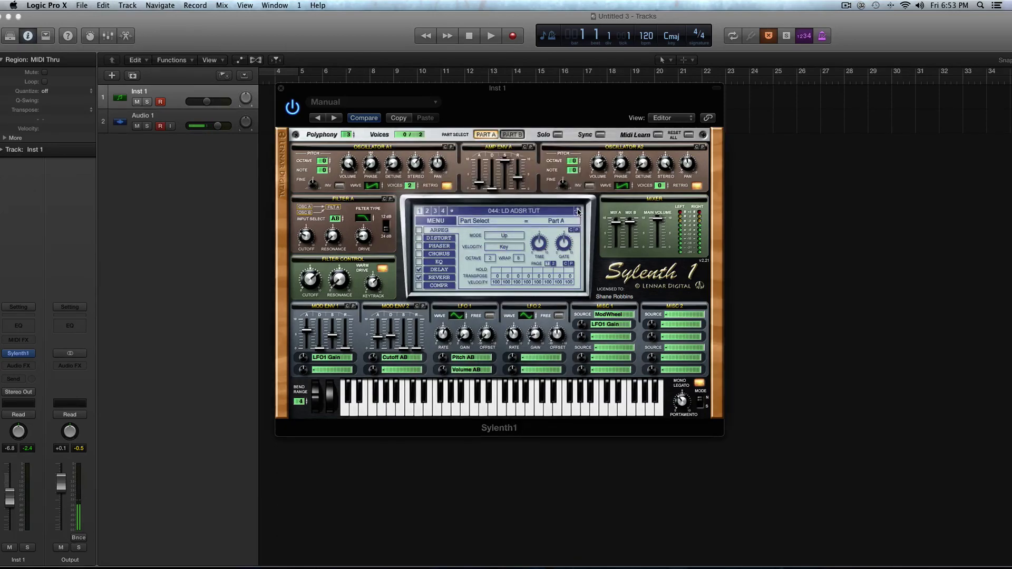
Load the preset file LD ADSR Tut.fxp from the Desktop into slot 044
{"action": "left_click", "coordinate": [432, 223]}
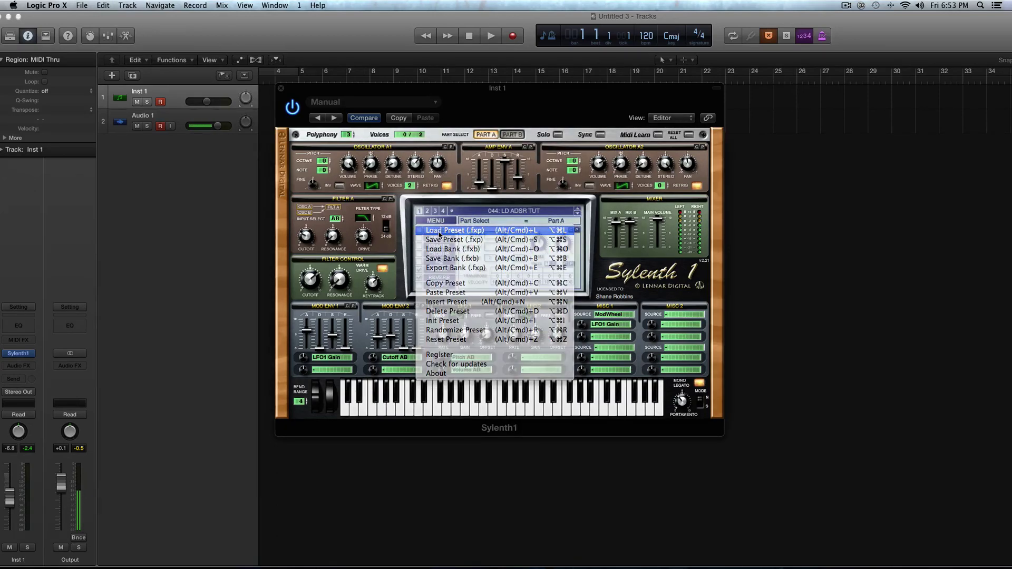
{"action": "left_click", "coordinate": [439, 235]}
{"action": "scroll", "coordinate": [285, 263], "scroll_direction": "down", "scroll_amount": 5}
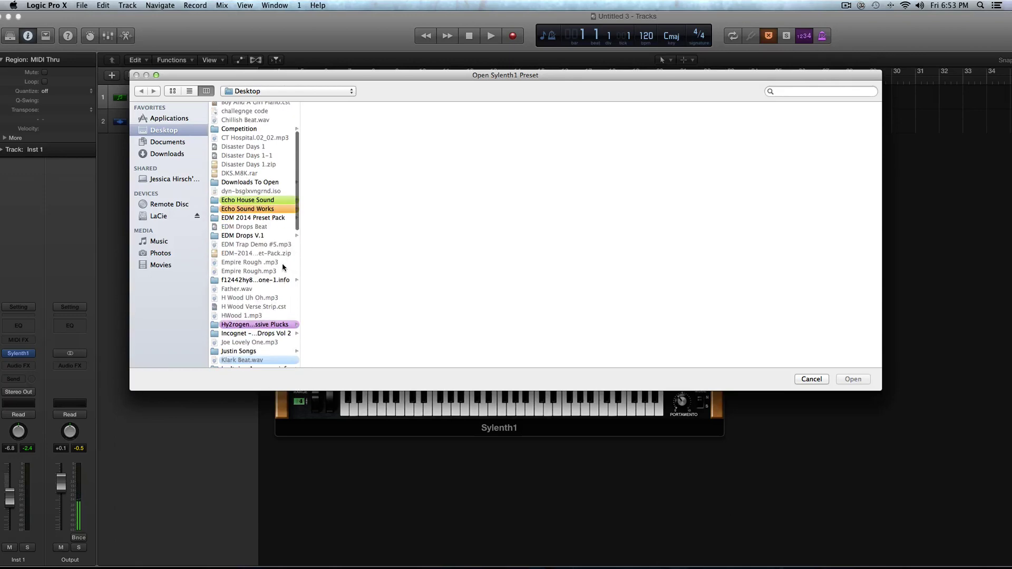
{"action": "scroll", "coordinate": [283, 267], "scroll_direction": "down", "scroll_amount": 3}
{"action": "left_click", "coordinate": [265, 322]}
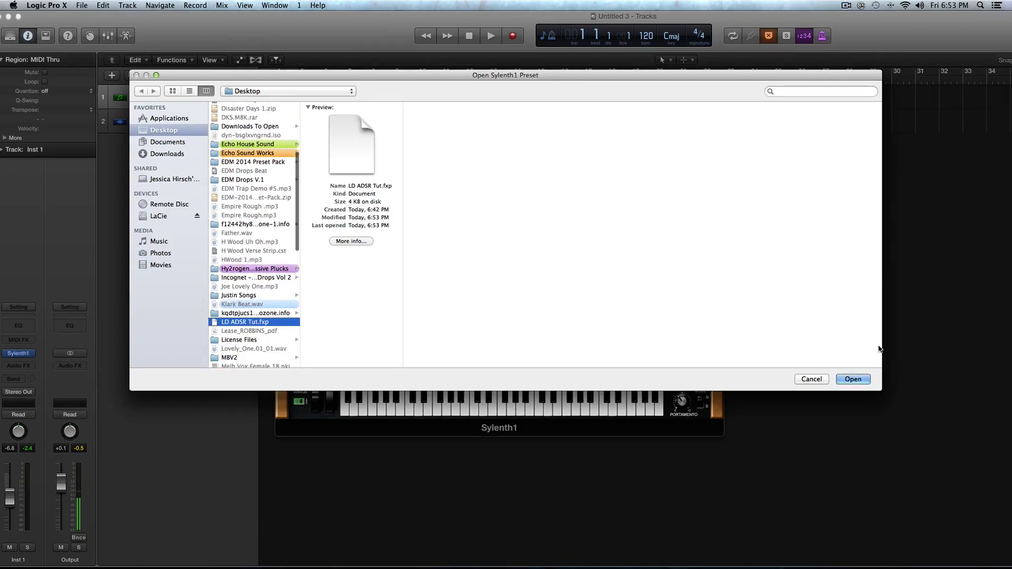
{"action": "left_click", "coordinate": [853, 380]}
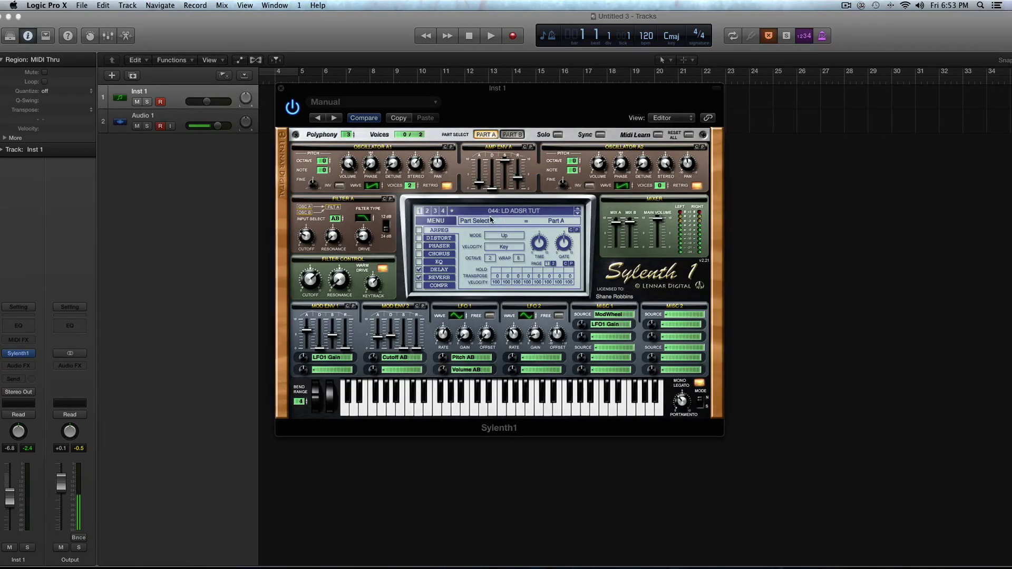
Switch to preset bank 2 and look over its preset list around KEY Woop
{"action": "left_click", "coordinate": [447, 225]}
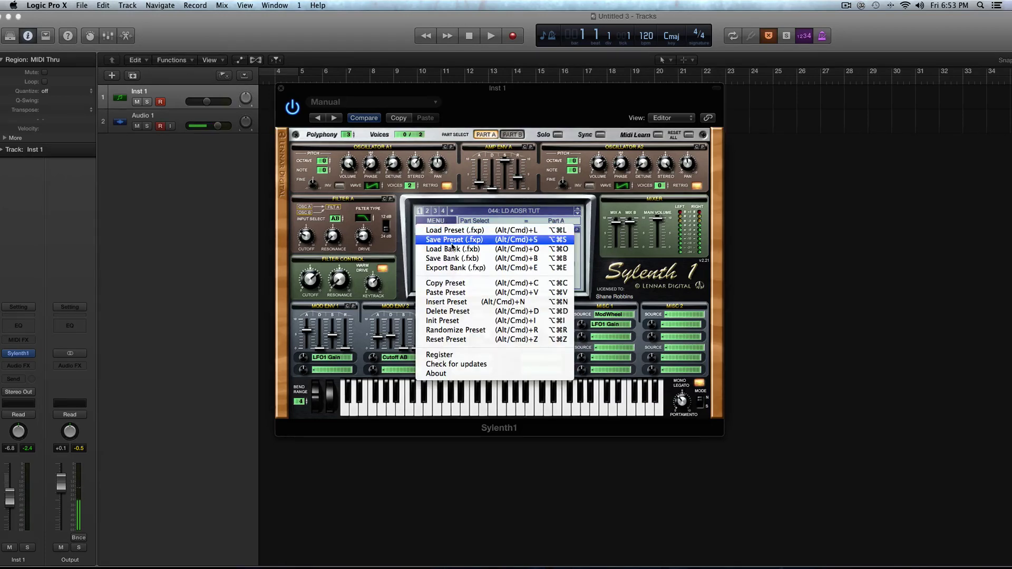
{"action": "left_click", "coordinate": [459, 205]}
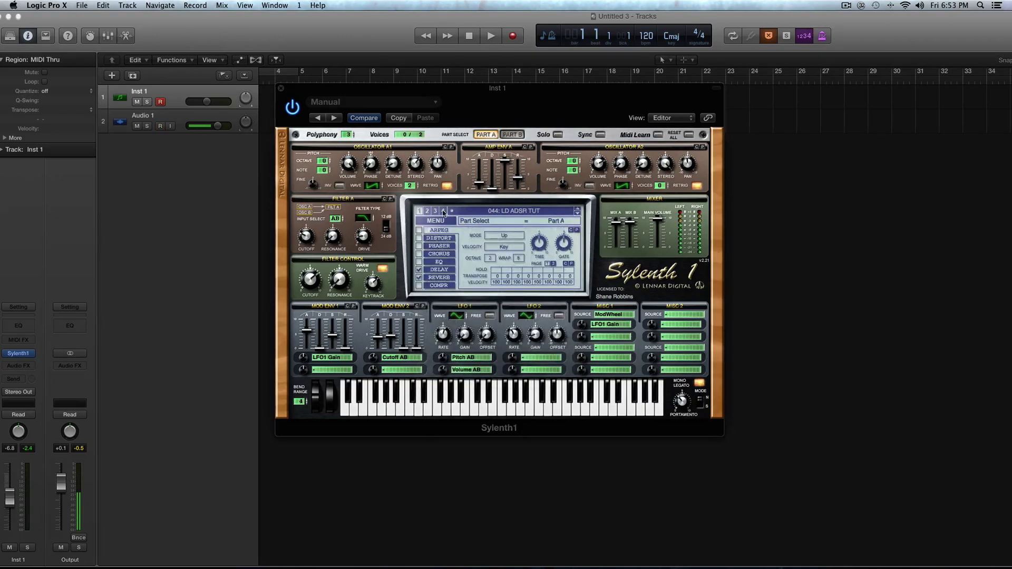
{"action": "left_click", "coordinate": [428, 211]}
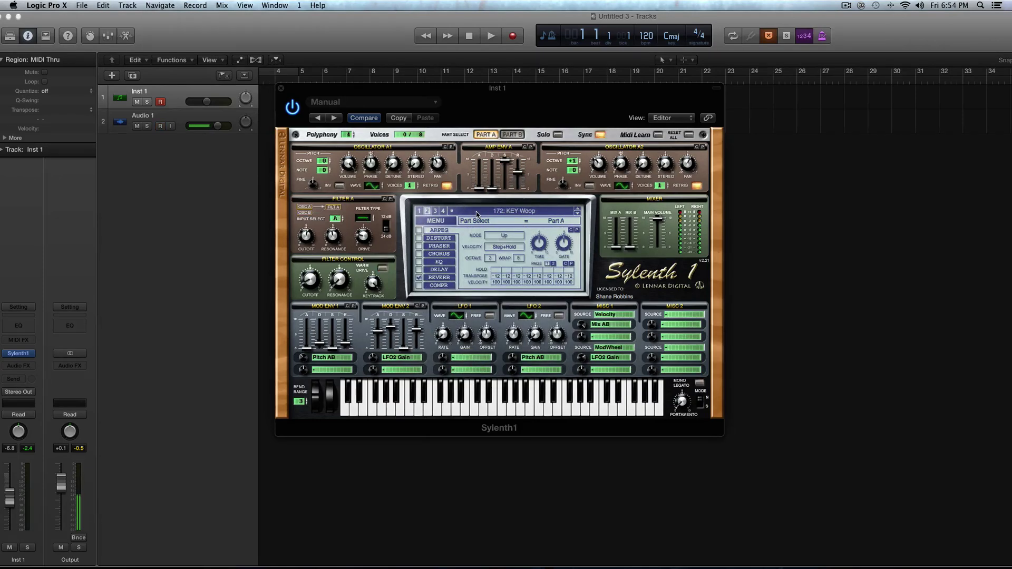
{"action": "left_click", "coordinate": [477, 214]}
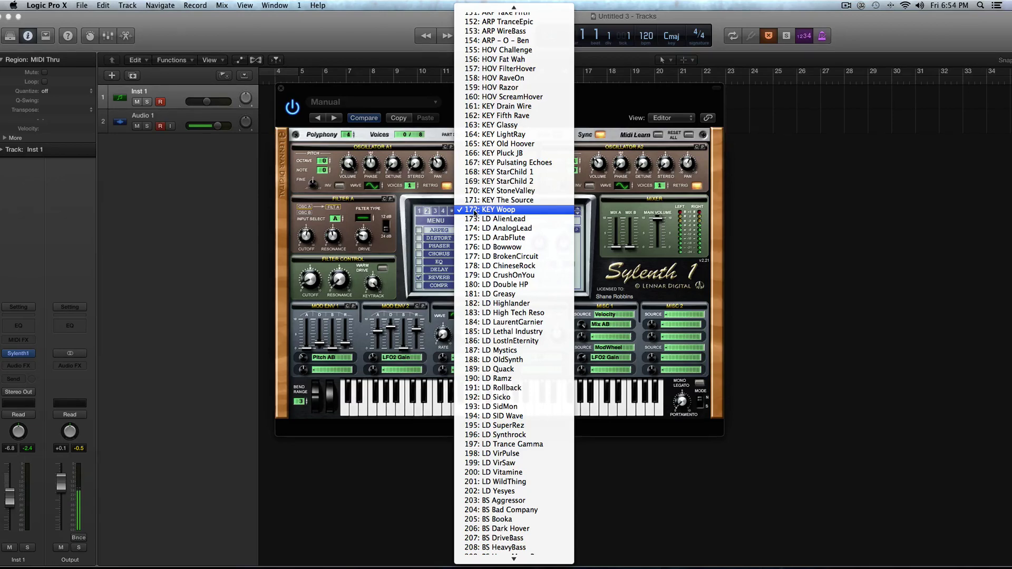
{"action": "left_click", "coordinate": [446, 219]}
{"action": "left_click", "coordinate": [446, 219]}
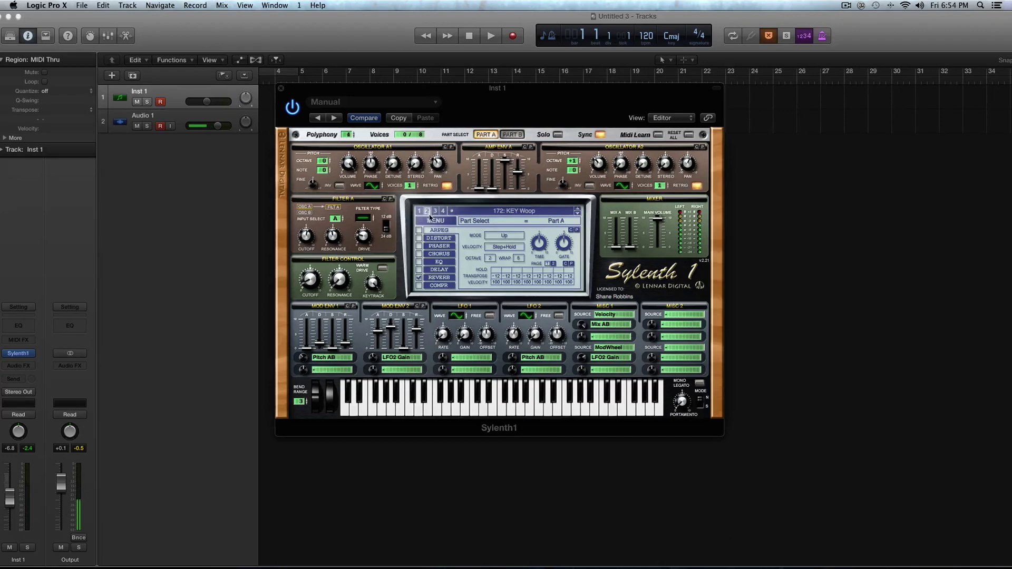
Start loading a bank and browse to Desktop > Echo Sound Works > Sylenth1 Packs > Sylenth Future EDM V1
{"action": "left_click", "coordinate": [432, 219]}
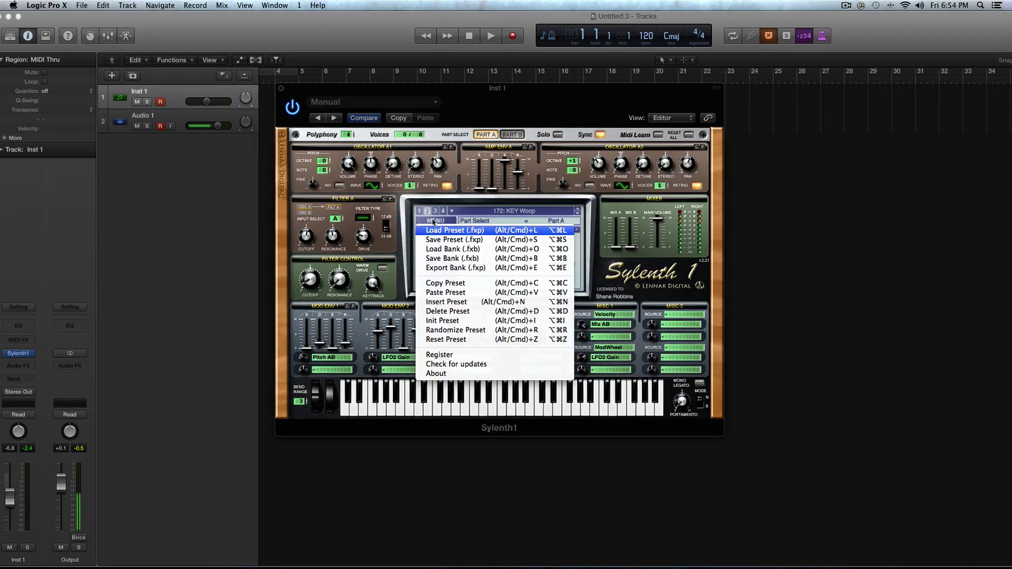
{"action": "left_click", "coordinate": [449, 249]}
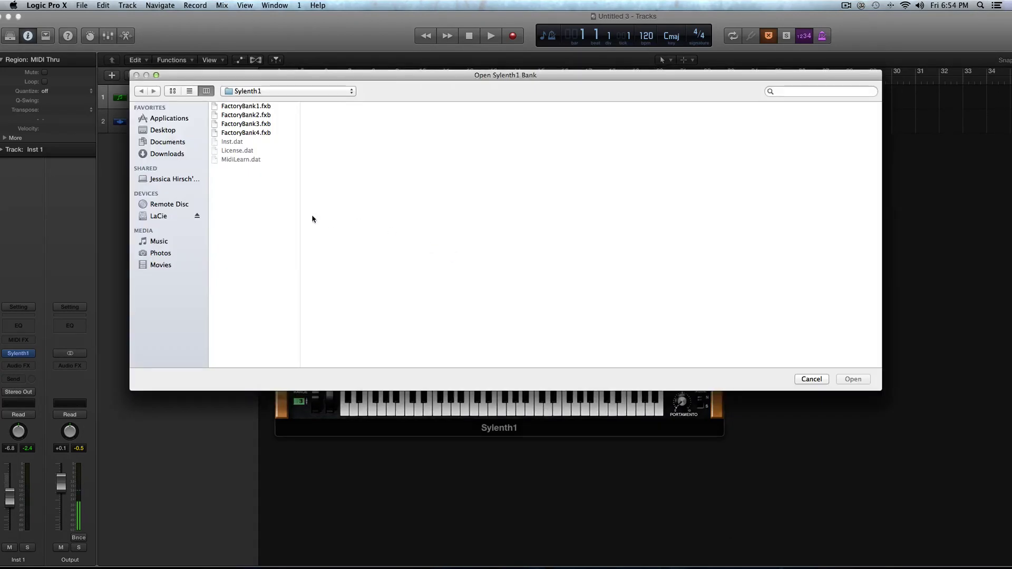
{"action": "left_click", "coordinate": [163, 130]}
{"action": "scroll", "coordinate": [240, 246], "scroll_direction": "down", "scroll_amount": 3}
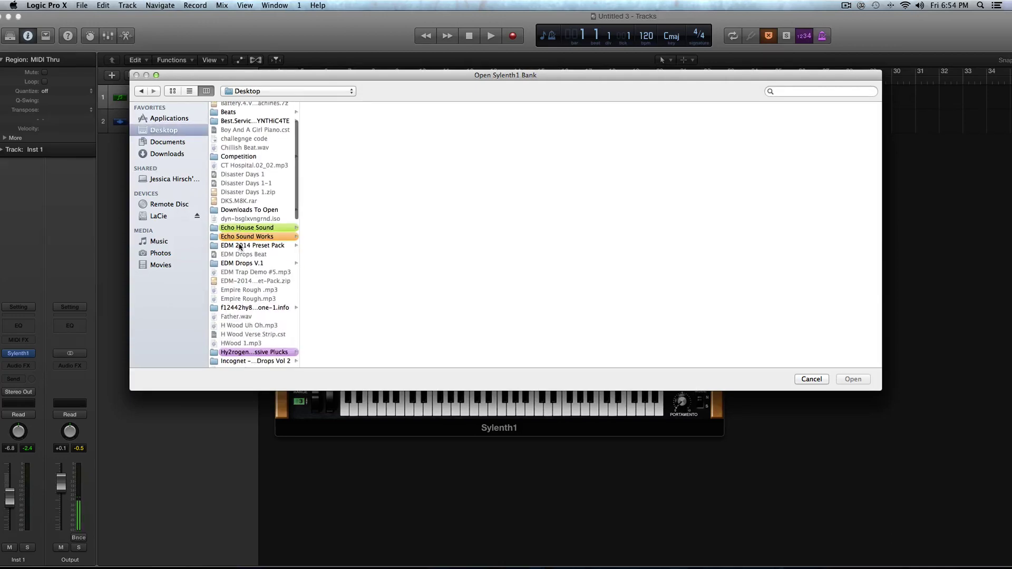
{"action": "left_click", "coordinate": [243, 237]}
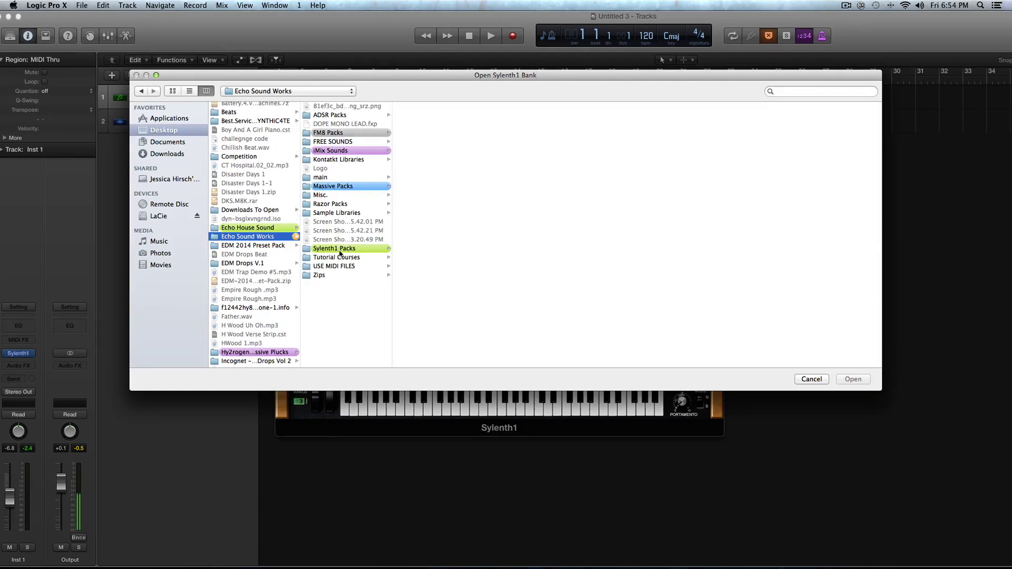
{"action": "left_click", "coordinate": [339, 252]}
{"action": "left_click", "coordinate": [435, 124]}
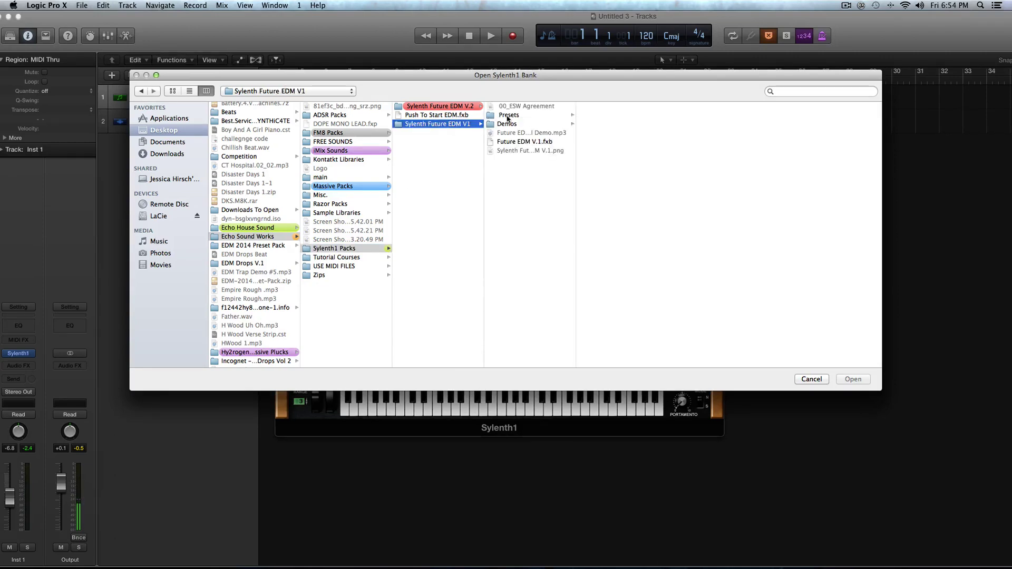
Look through the files in the Presets folder and load the bank file Future EDM V.1.fxb
{"action": "left_click", "coordinate": [509, 117]}
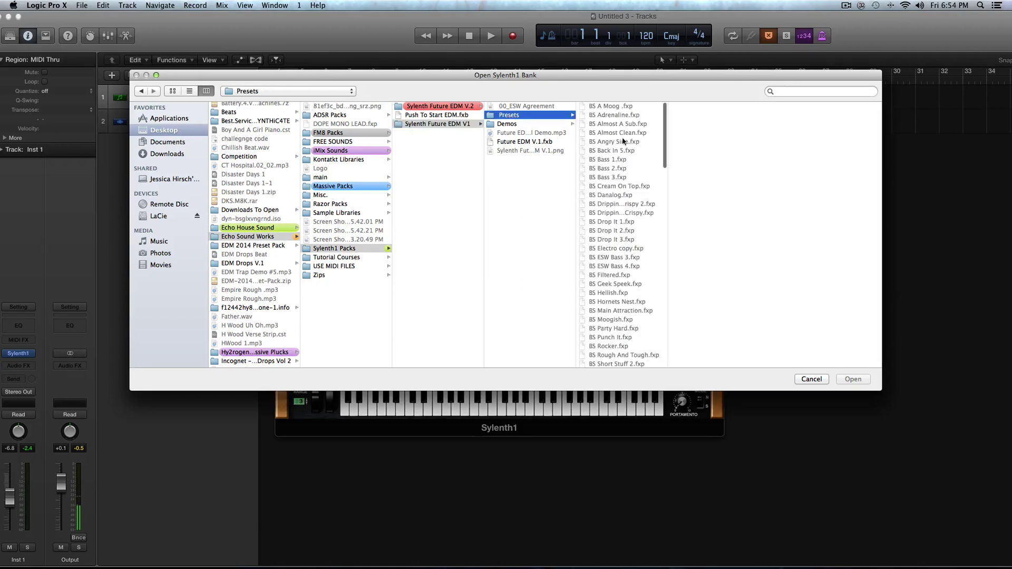
{"action": "scroll", "coordinate": [637, 188], "scroll_direction": "down", "scroll_amount": 15}
{"action": "scroll", "coordinate": [637, 188], "scroll_direction": "up", "scroll_amount": 15}
{"action": "left_click", "coordinate": [551, 143]}
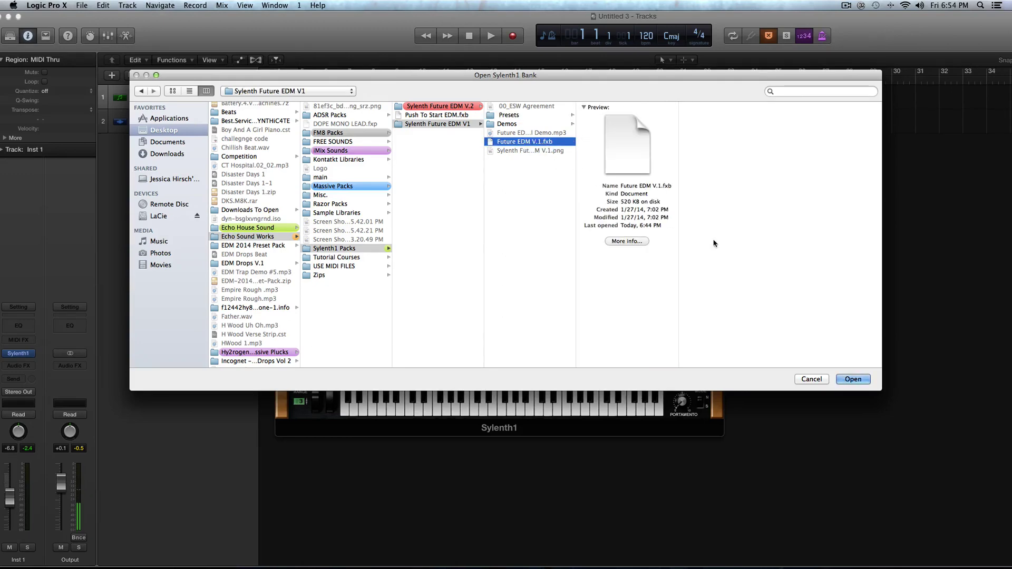
{"action": "left_click", "coordinate": [860, 381]}
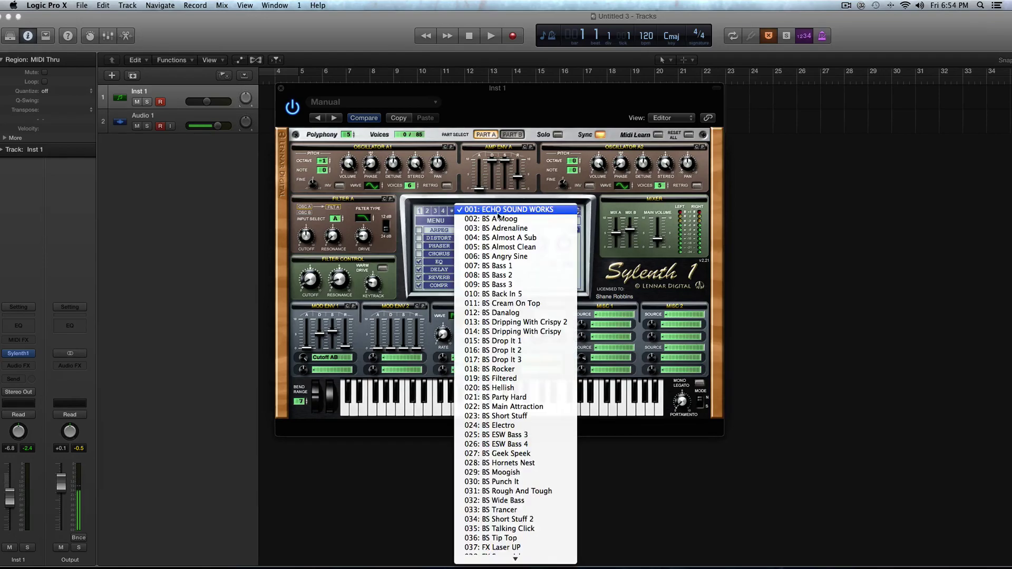
Browse the loaded bank's preset list and choose preset 043: LD Animals
{"action": "left_click", "coordinate": [496, 212]}
{"action": "mouse_move", "coordinate": [515, 559]}
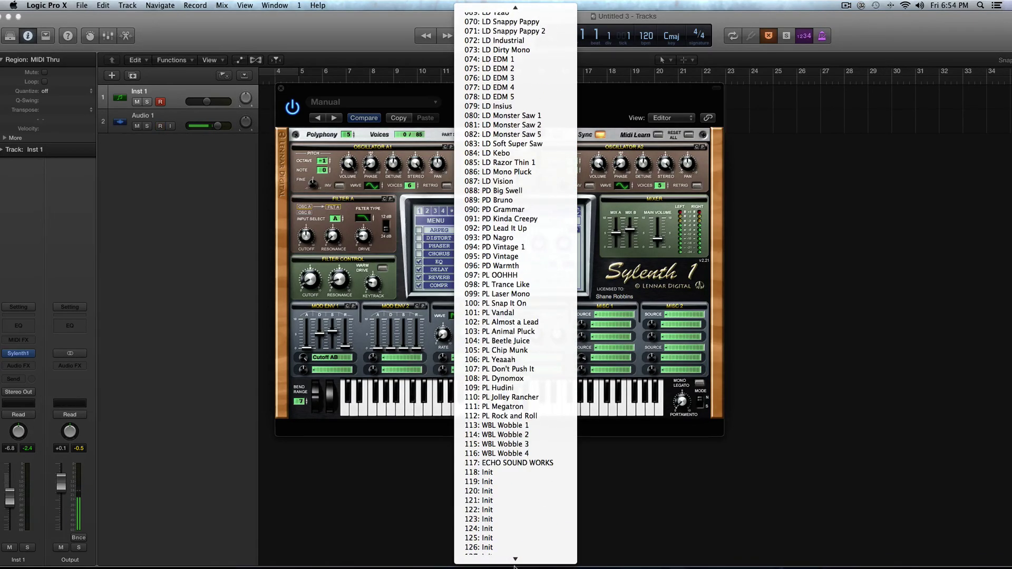
{"action": "mouse_move", "coordinate": [514, 7]}
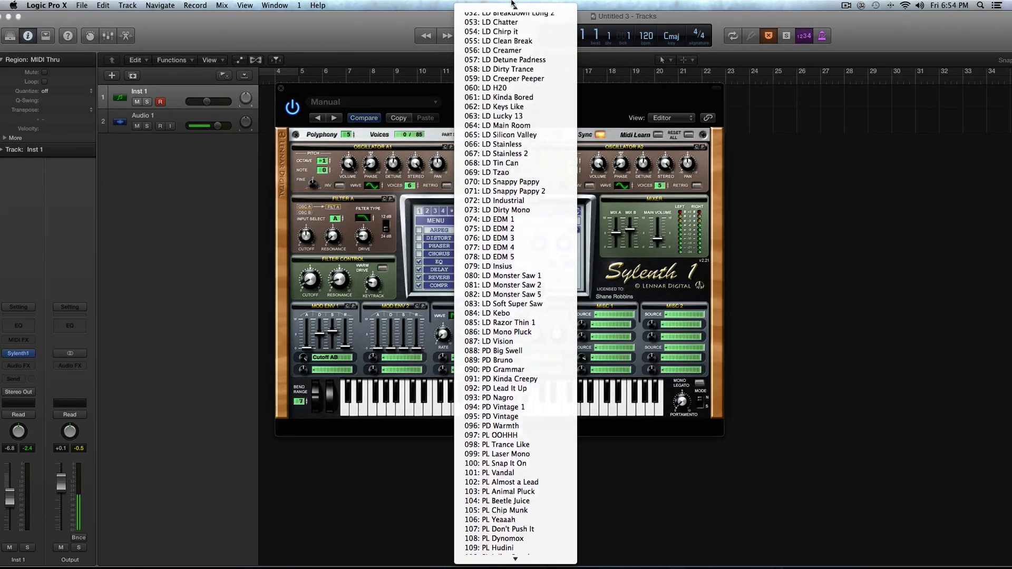
{"action": "left_click", "coordinate": [530, 117]}
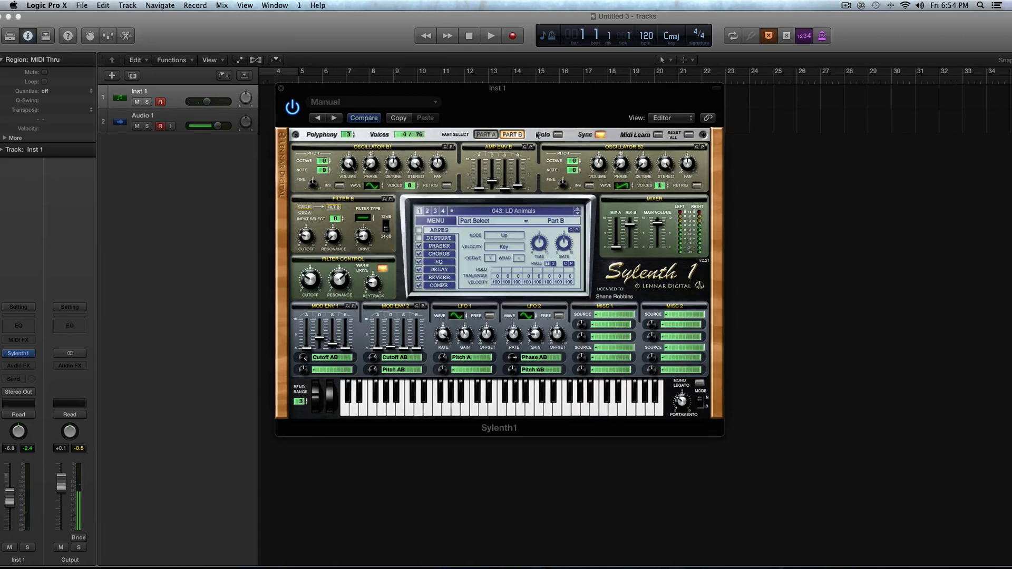
{"action": "left_click", "coordinate": [434, 221]}
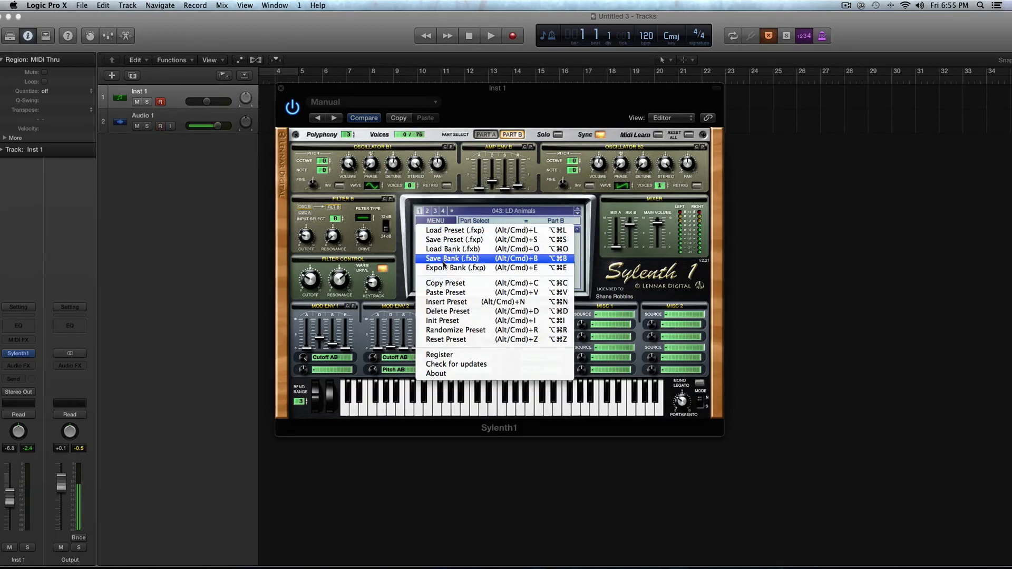
{"action": "left_click", "coordinate": [501, 212]}
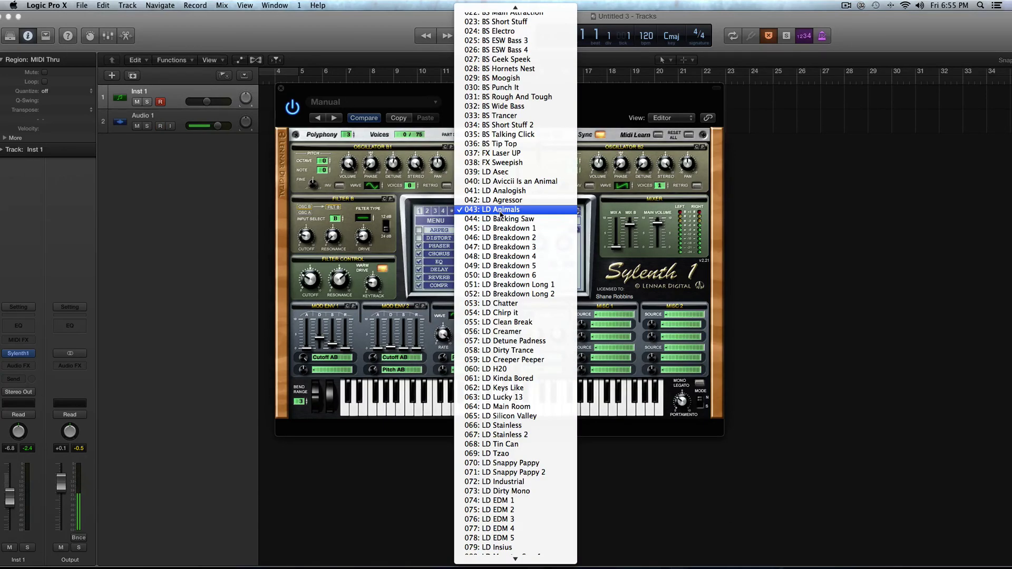
{"action": "left_click", "coordinate": [607, 204]}
{"action": "left_click", "coordinate": [439, 223]}
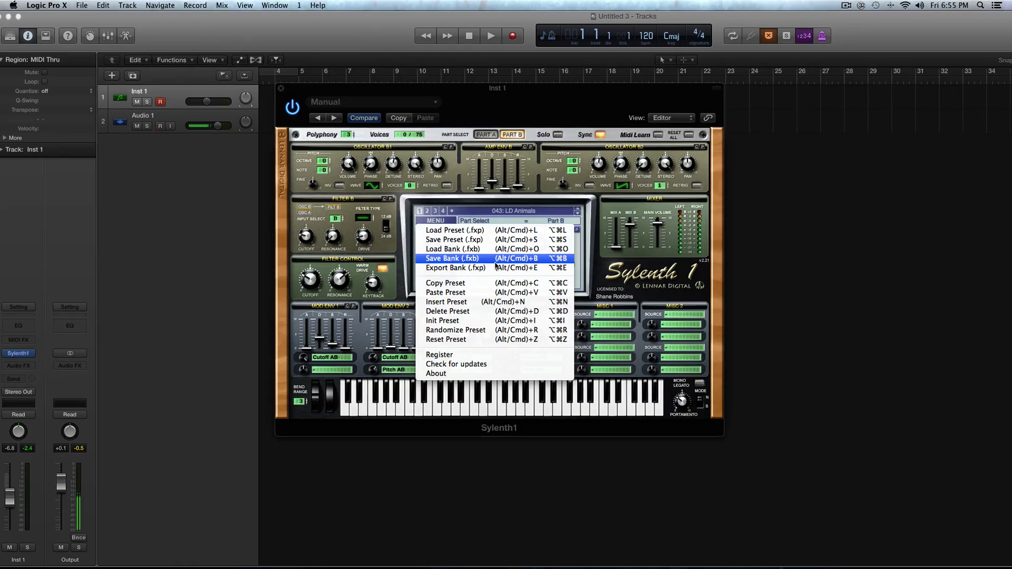
{"action": "left_click", "coordinate": [491, 225]}
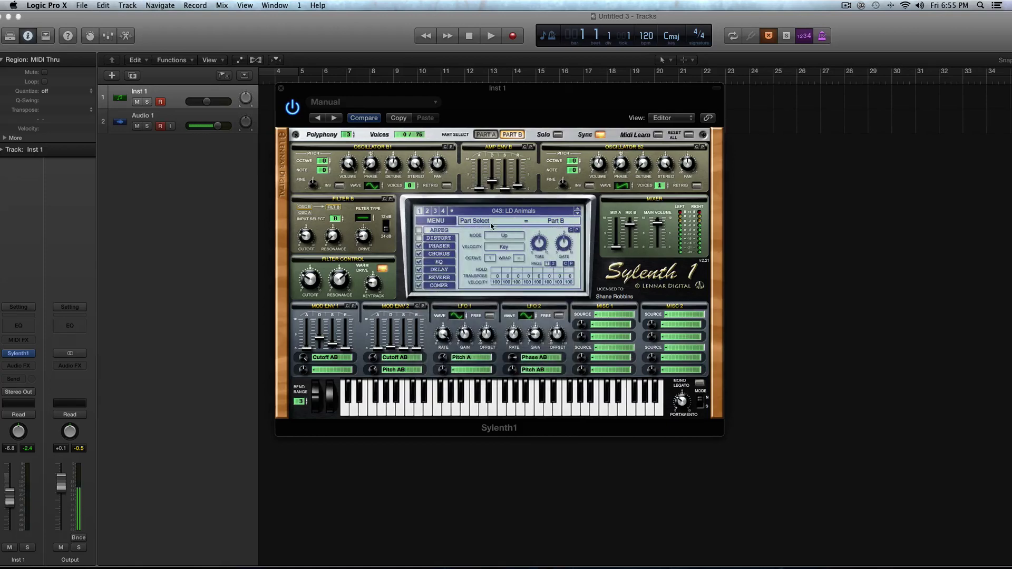
Copy the current LD Animals preset from slot 043
{"action": "left_click", "coordinate": [443, 221]}
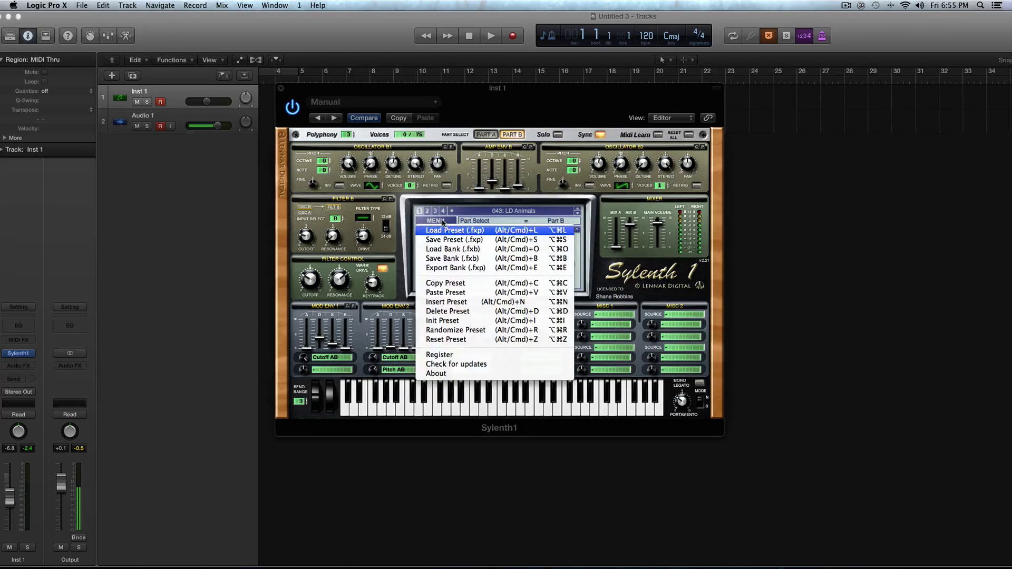
{"action": "left_click", "coordinate": [450, 287]}
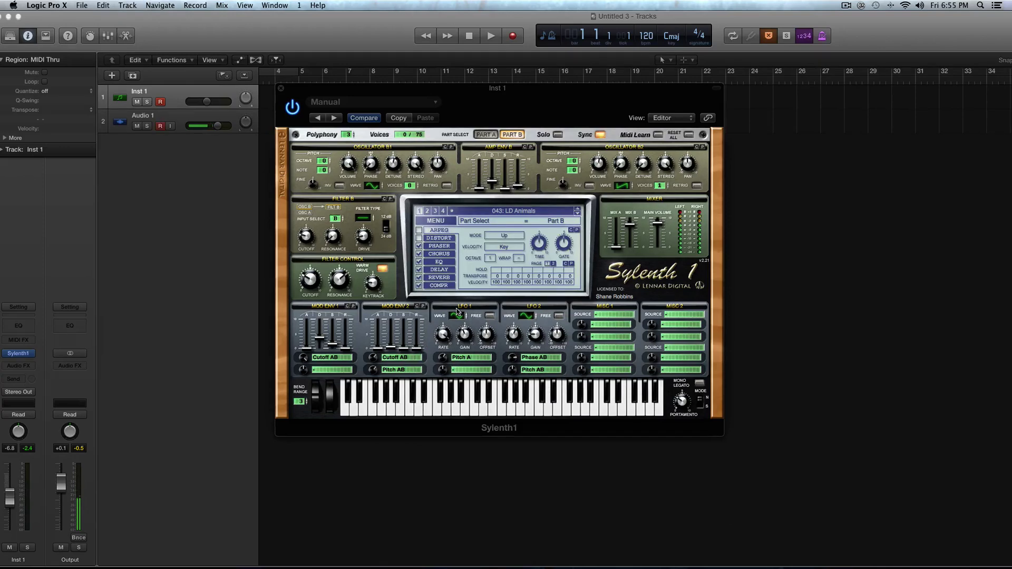
{"action": "left_click", "coordinate": [438, 221]}
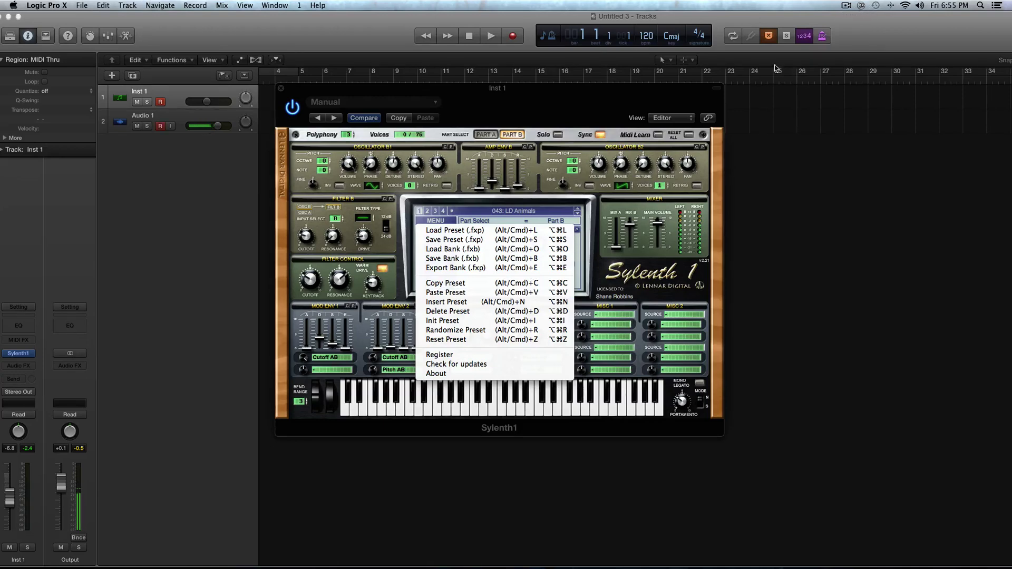
{"action": "left_click", "coordinate": [529, 221]}
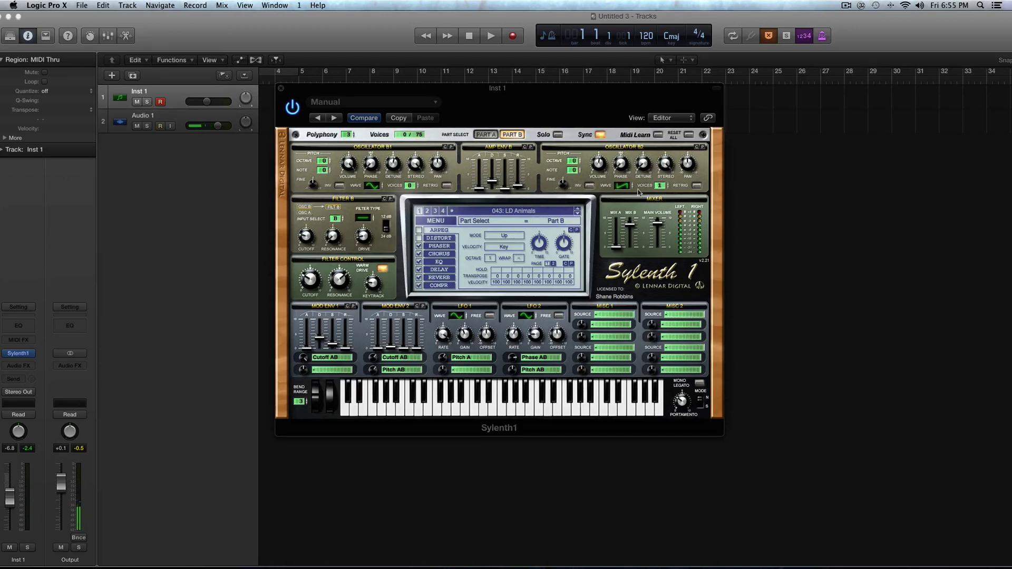
{"action": "left_click", "coordinate": [429, 224]}
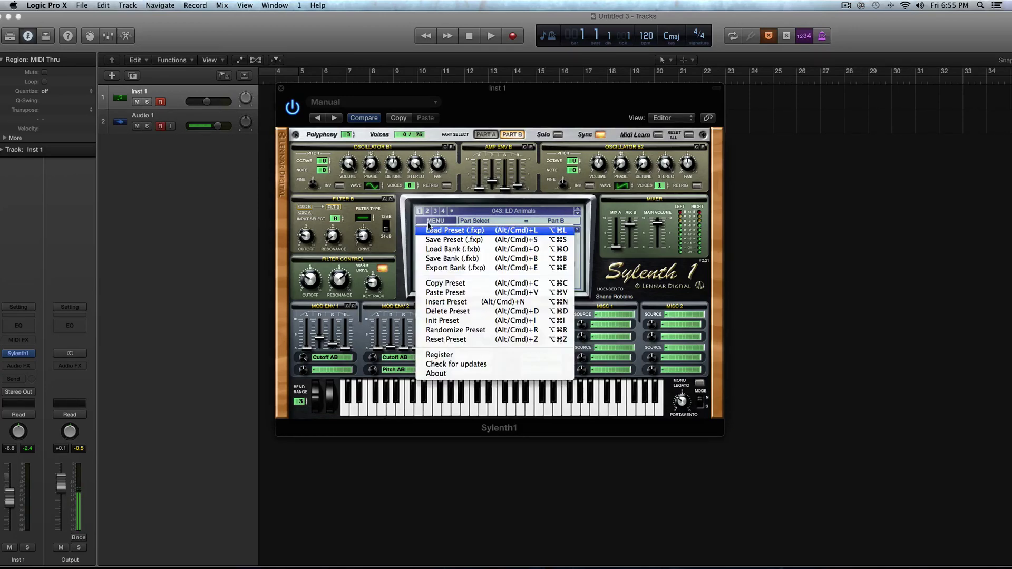
{"action": "left_click", "coordinate": [435, 285]}
Switch to preset 044: LD Backing Saw and adjust the sliders of its amp envelope A
{"action": "left_click", "coordinate": [510, 211]}
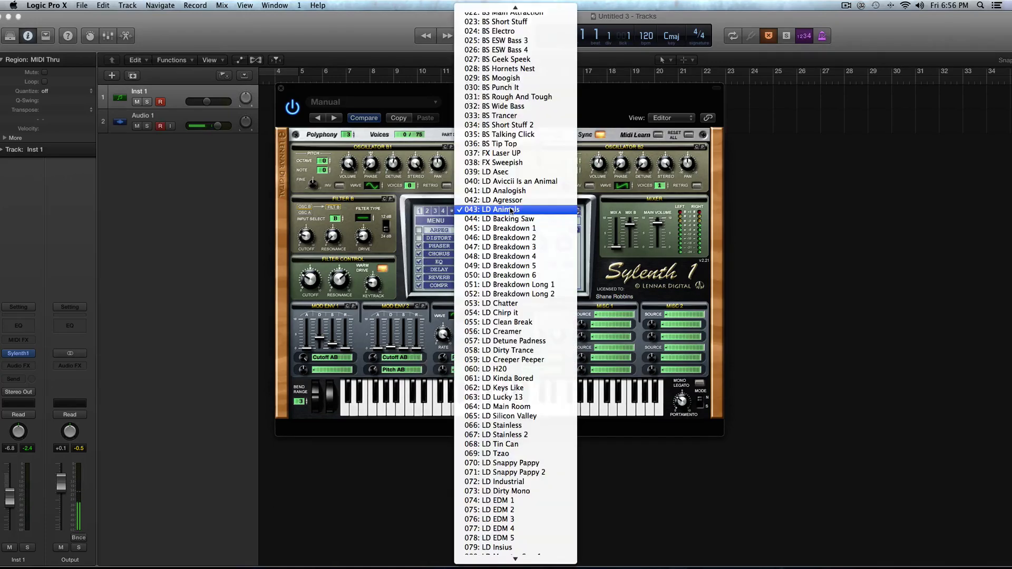
{"action": "left_click", "coordinate": [521, 219]}
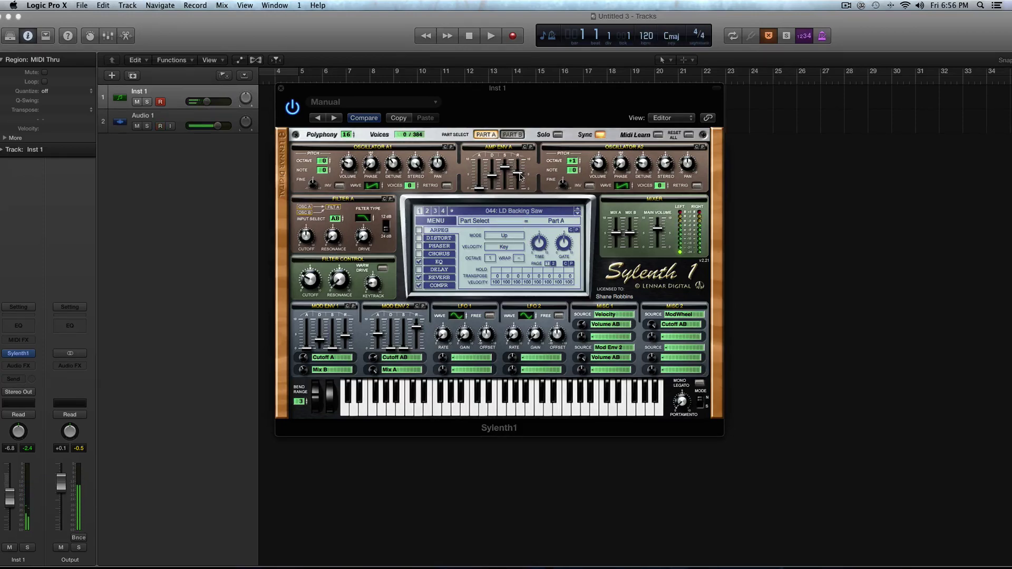
{"action": "left_click_drag", "start_coordinate": [520, 177], "coordinate": [508, 184]}
Set the waves of oscillators A1 and A2 to Pulse and the Filter Control cutoff to 327.52 Hz
{"action": "left_click", "coordinate": [373, 185]}
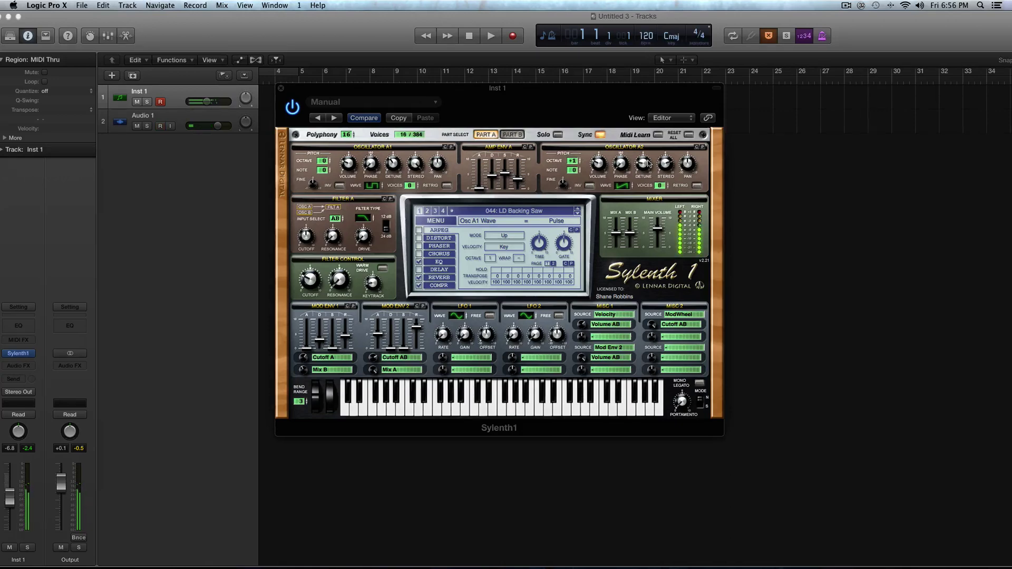
{"action": "left_click", "coordinate": [622, 185]}
{"action": "left_click", "coordinate": [622, 186]}
{"action": "left_click", "coordinate": [311, 277]}
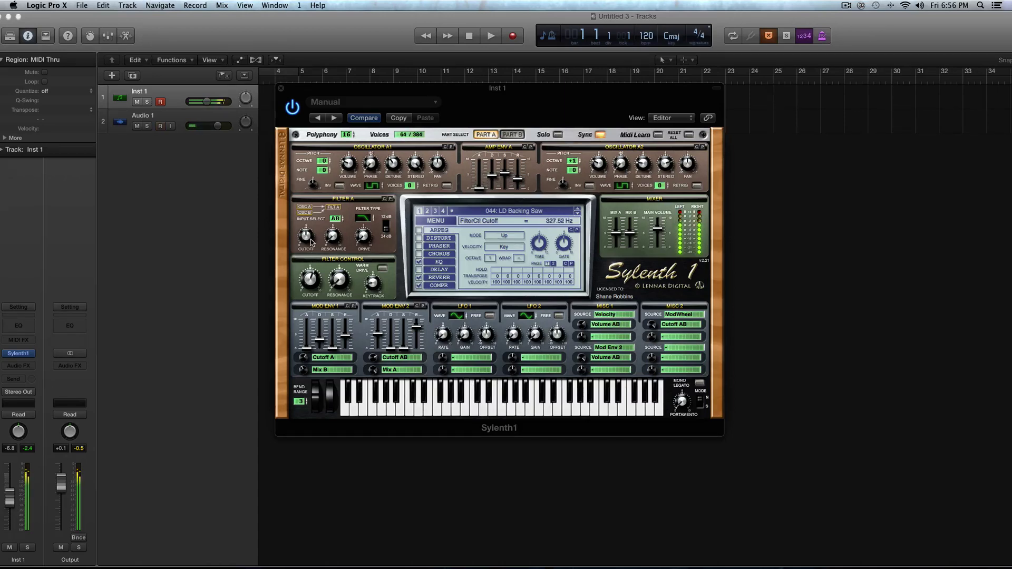
Set the main volume to 3.79, switch to preset 045: LD Breakdown 1 and return to 044: LD Backing Saw
{"action": "left_click_drag", "start_coordinate": [658, 231], "coordinate": [658, 257]}
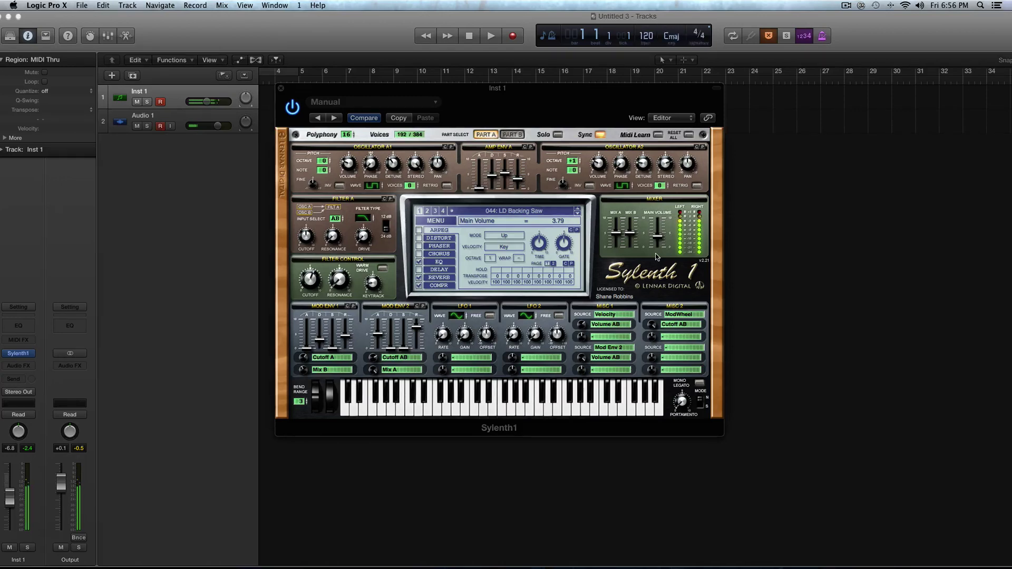
{"action": "left_click", "coordinate": [540, 211]}
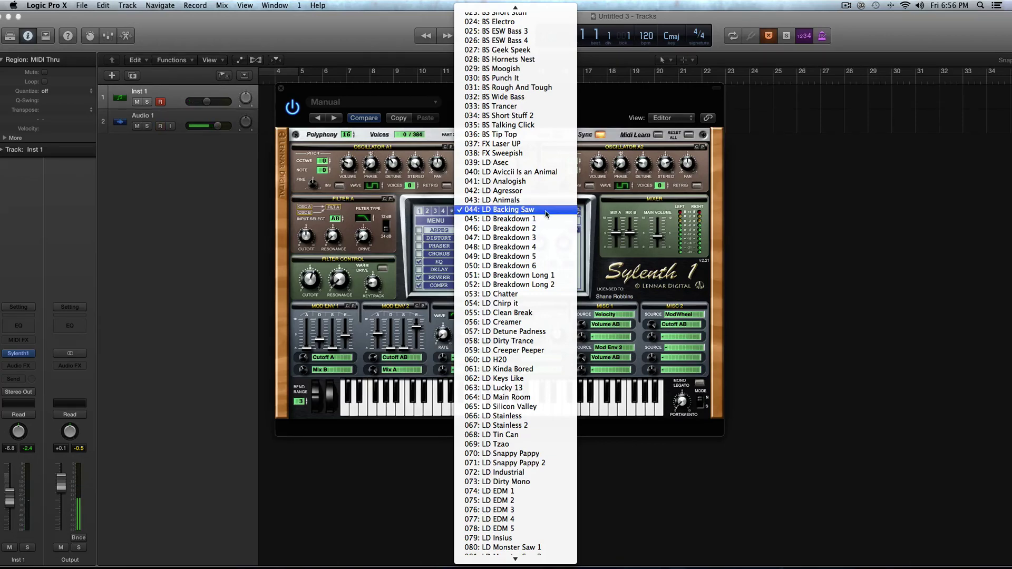
{"action": "left_click", "coordinate": [583, 244]}
{"action": "left_click", "coordinate": [578, 215]}
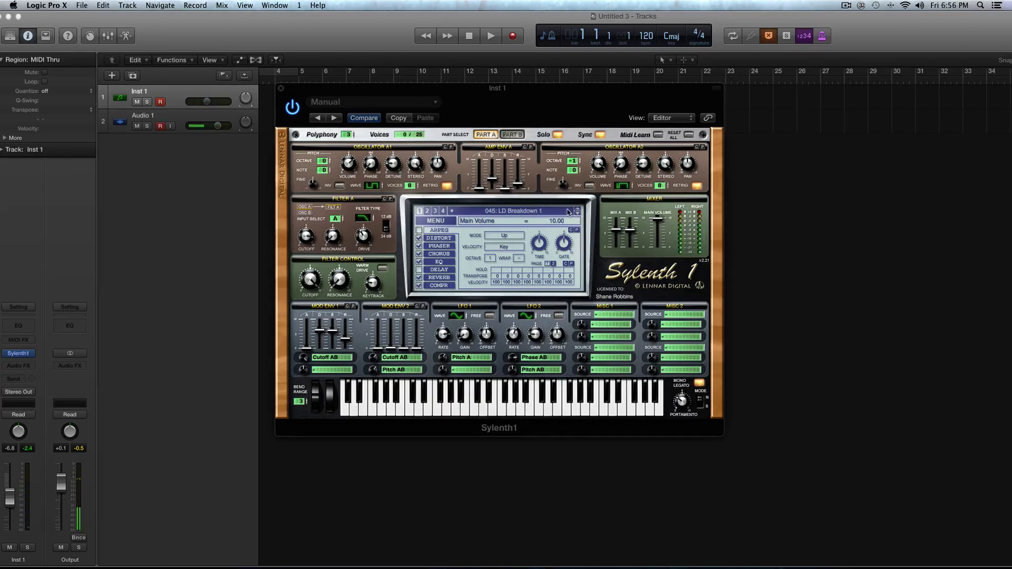
{"action": "left_click", "coordinate": [577, 212]}
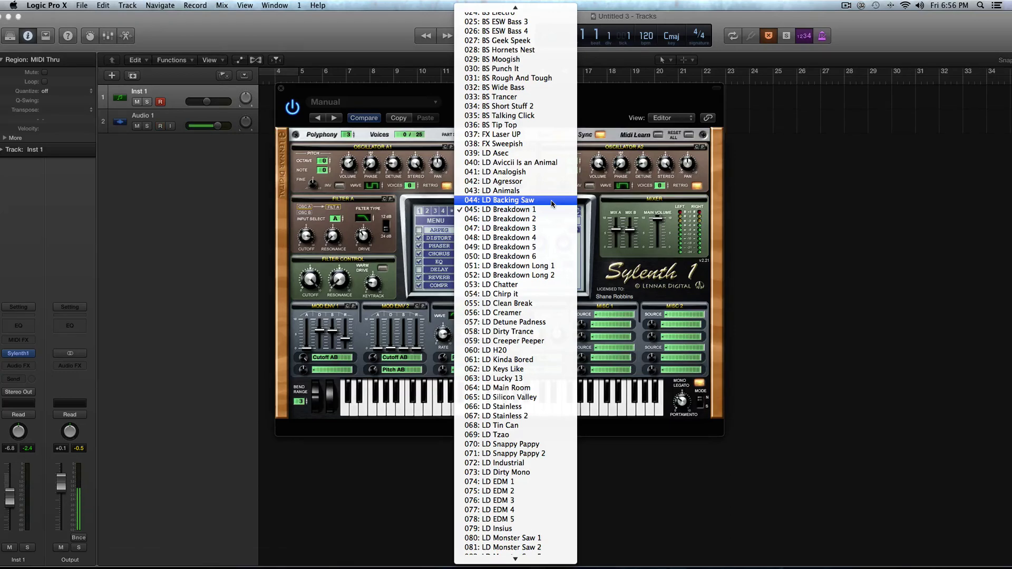
{"action": "left_click", "coordinate": [552, 201]}
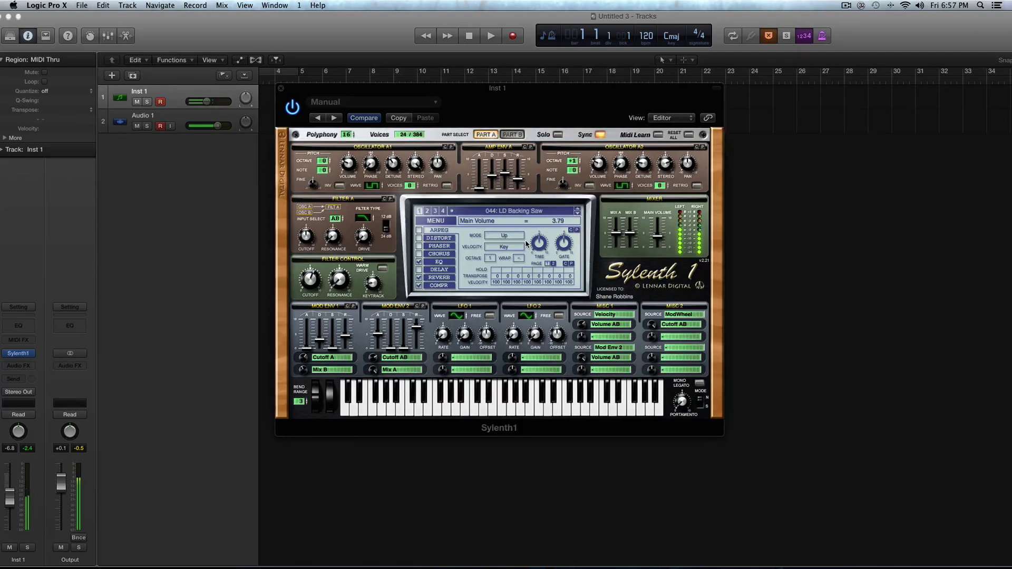
Set the main volume of 044: LD Backing Saw to 1.67 and switch to preset 045: LD Breakdown 1
{"action": "mouse_move", "coordinate": [658, 236]}
{"action": "left_mouse_down"}
{"action": "mouse_move", "coordinate": [659, 260]}
{"action": "mouse_move", "coordinate": [657, 235]}
{"action": "left_mouse_up"}
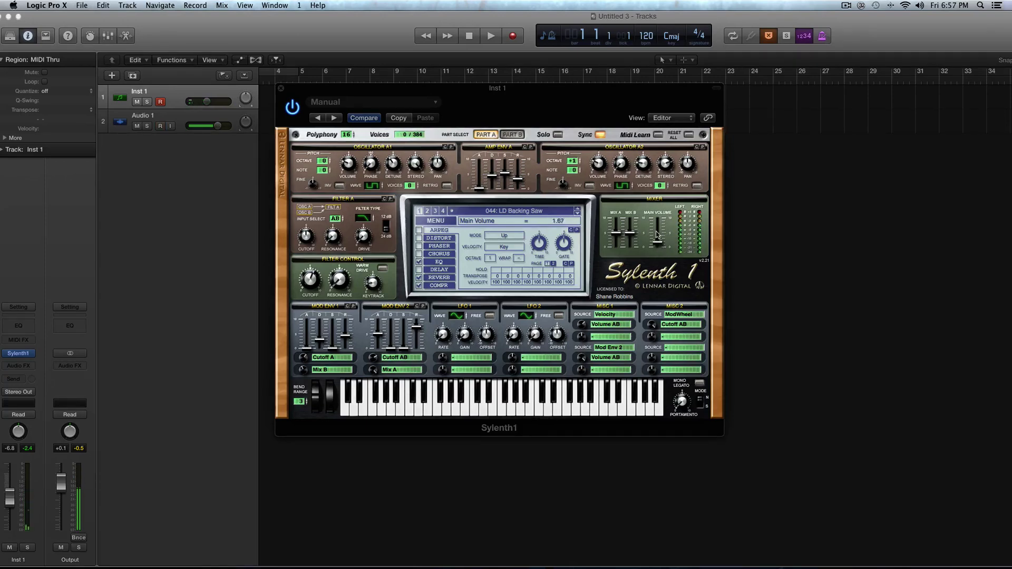
{"action": "left_click", "coordinate": [527, 211]}
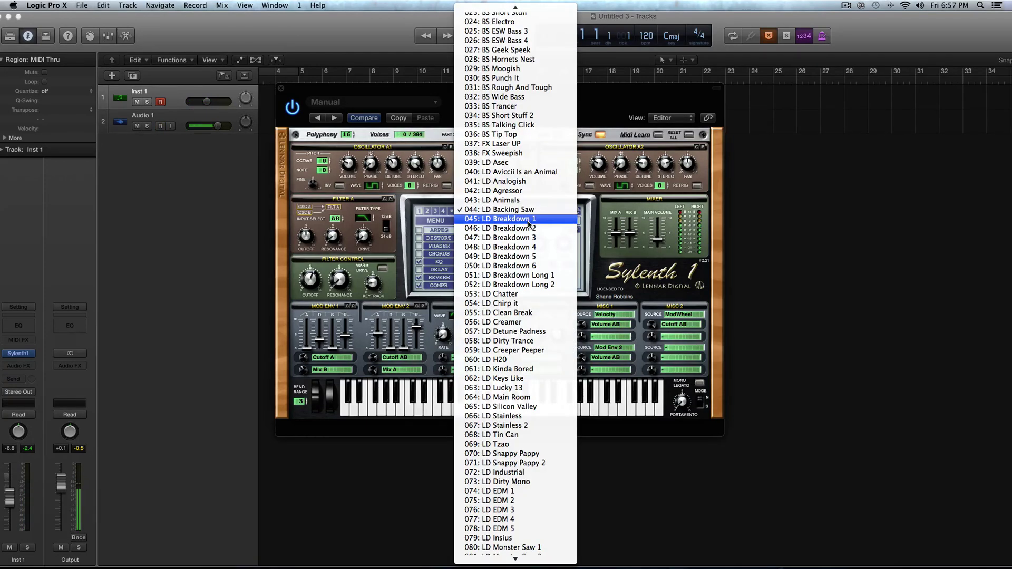
{"action": "left_click", "coordinate": [529, 220]}
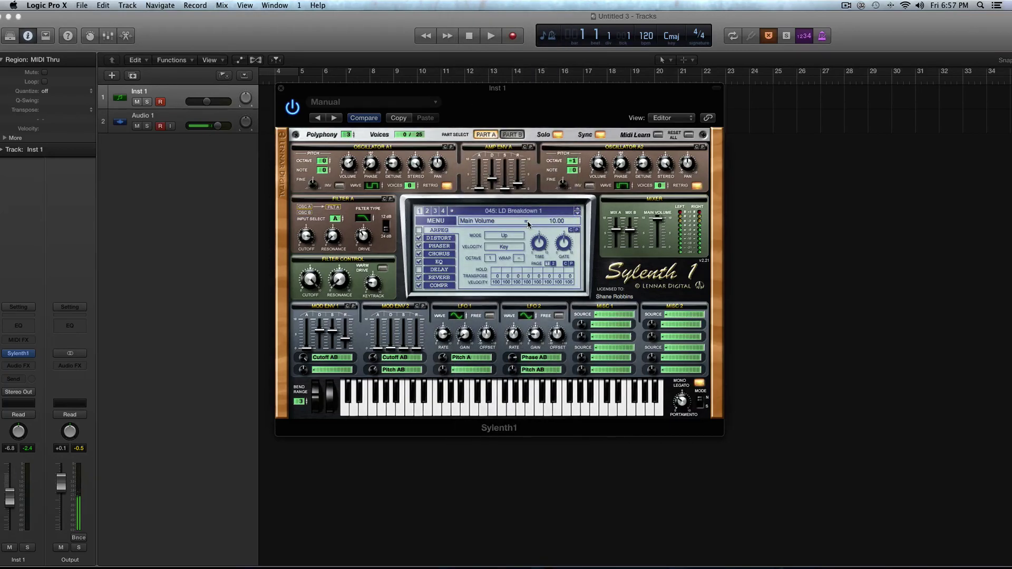
Copy the current preset, 045: LD Breakdown 1
{"action": "left_click", "coordinate": [442, 222]}
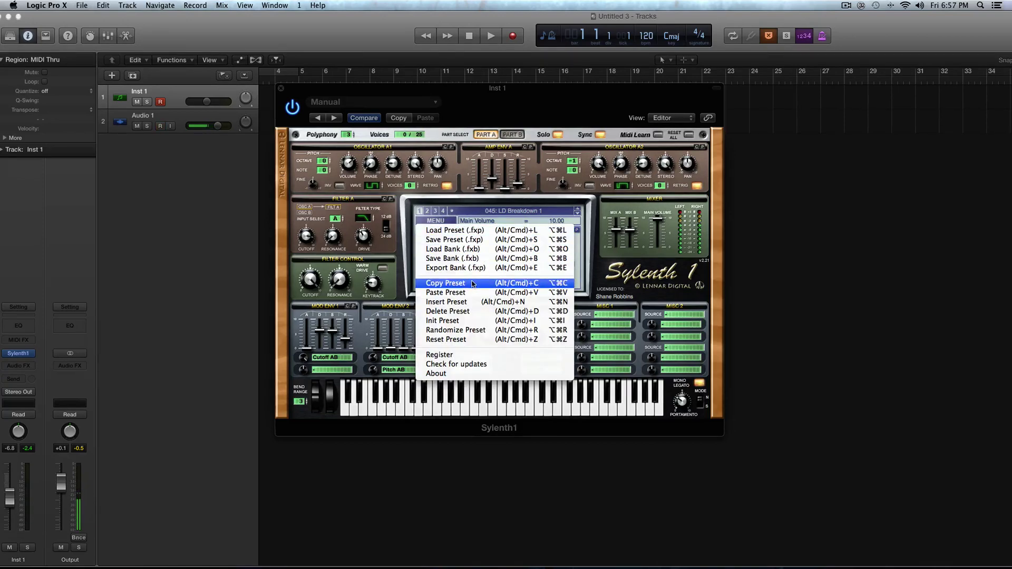
{"action": "left_click", "coordinate": [472, 285]}
{"action": "left_click", "coordinate": [448, 223]}
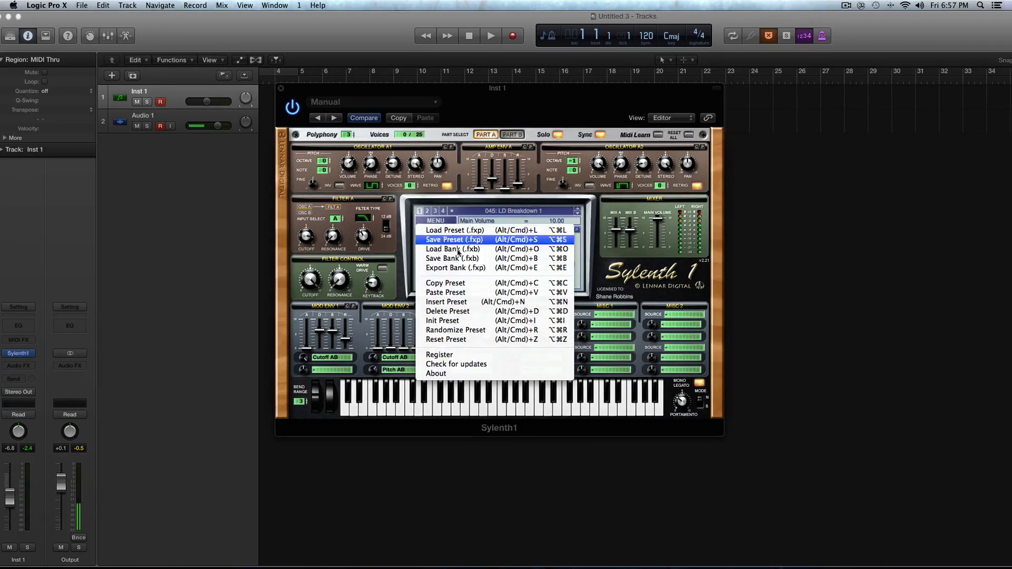
{"action": "left_click", "coordinate": [453, 284]}
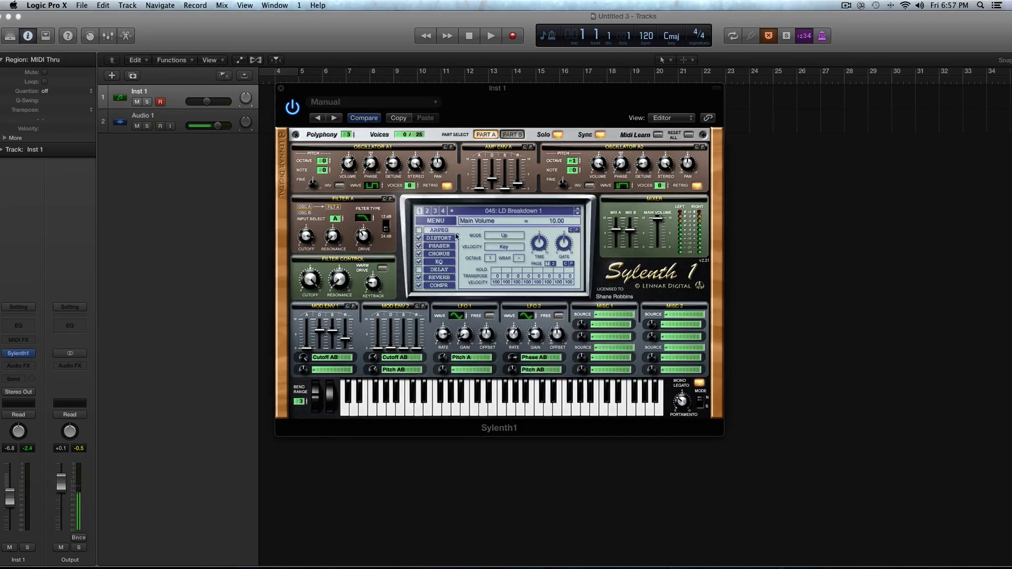
Set oscillator A1's wave to Saw and paste the copied preset over slot 045
{"action": "left_click", "coordinate": [375, 183]}
{"action": "left_click_drag", "start_coordinate": [375, 183], "coordinate": [375, 212]}
{"action": "left_click", "coordinate": [435, 222]}
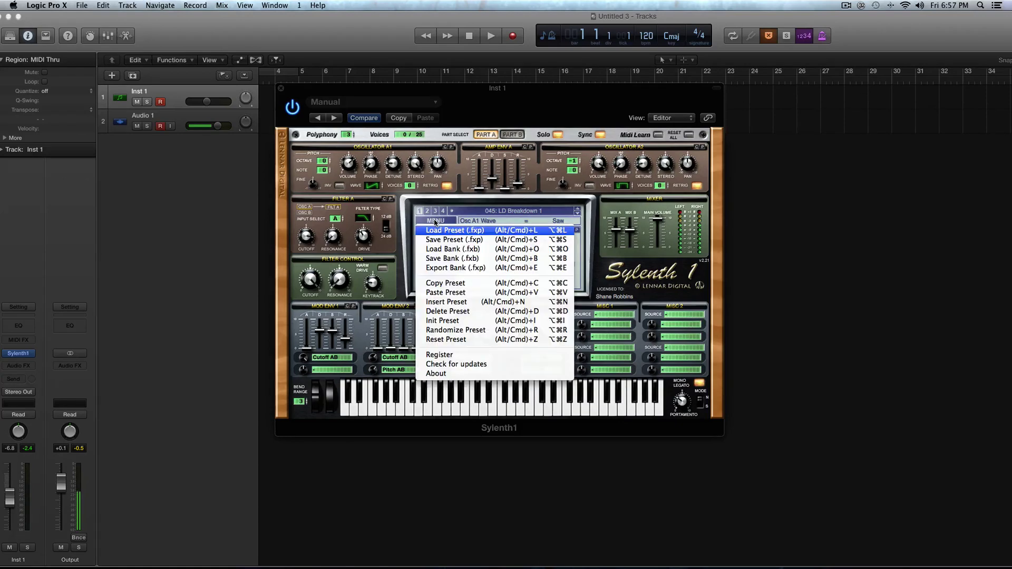
{"action": "left_click", "coordinate": [472, 292]}
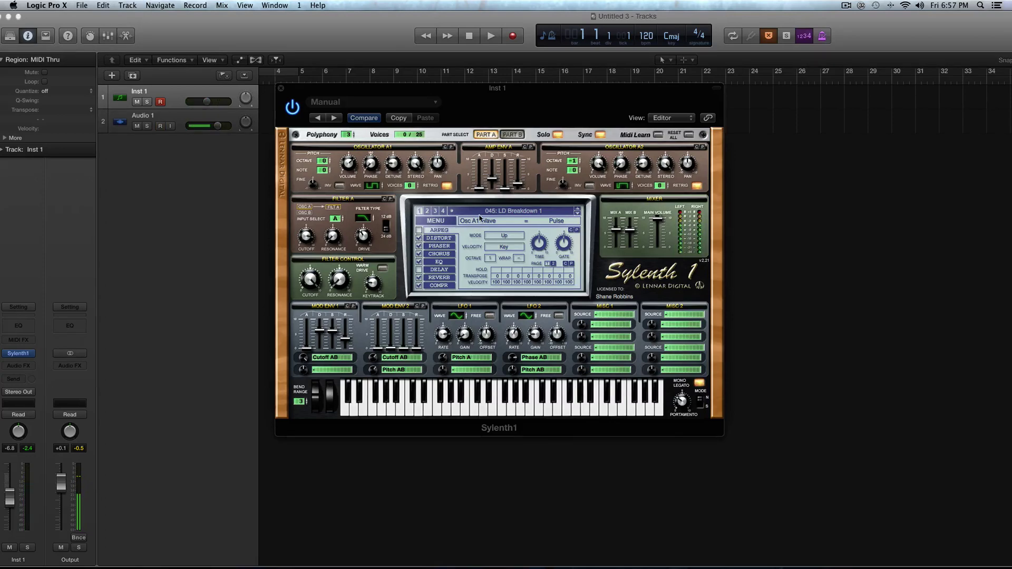
Initialize the preset in slot 045 to a blank default sound
{"action": "left_click", "coordinate": [496, 211]}
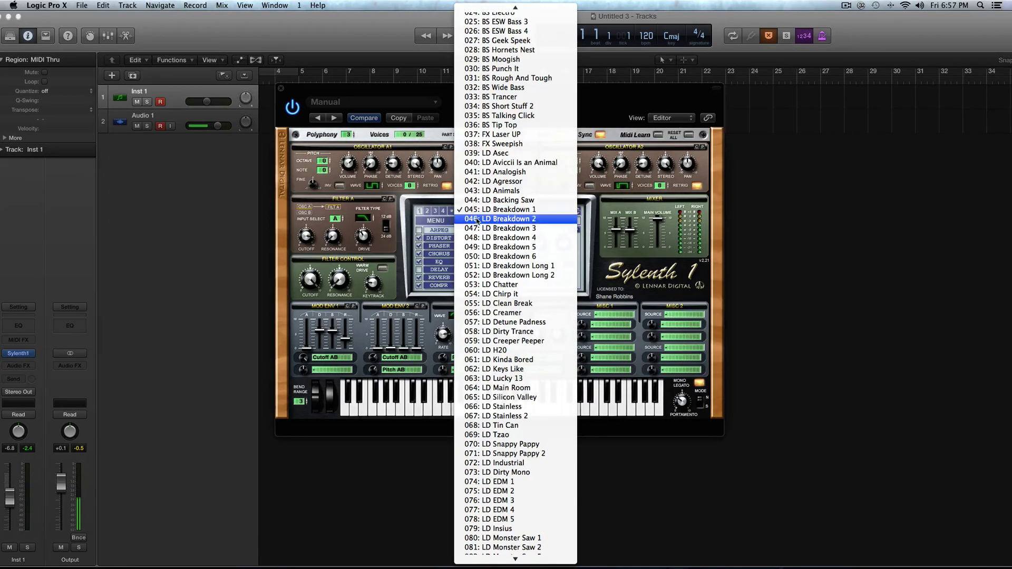
{"action": "left_click", "coordinate": [433, 220]}
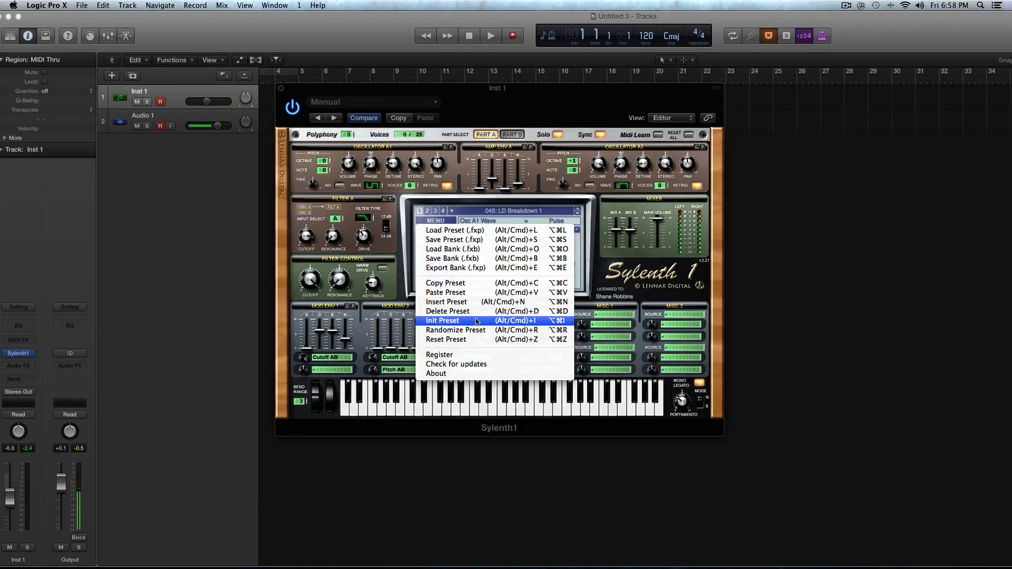
{"action": "left_click", "coordinate": [476, 321]}
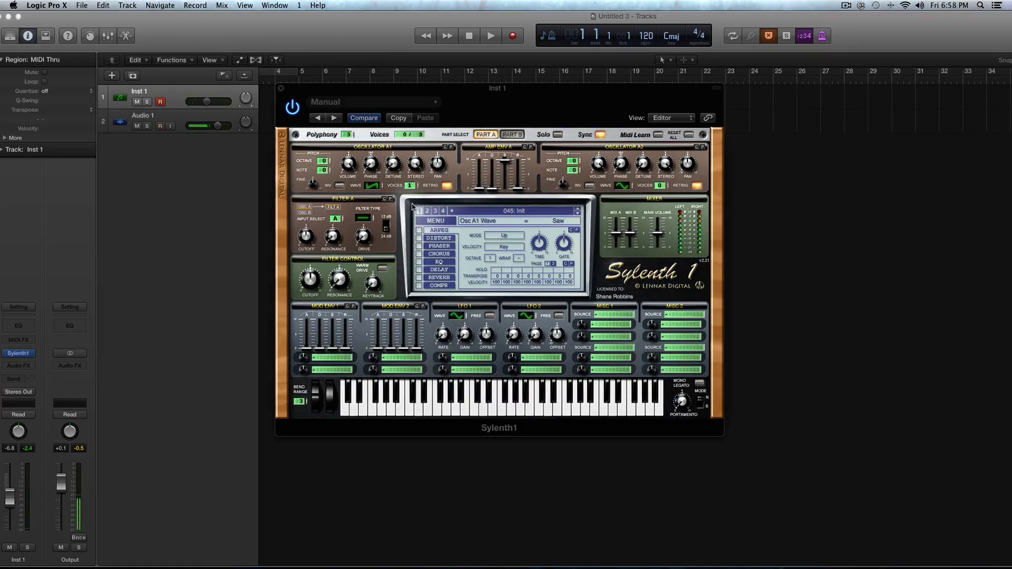
{"action": "left_click", "coordinate": [426, 221]}
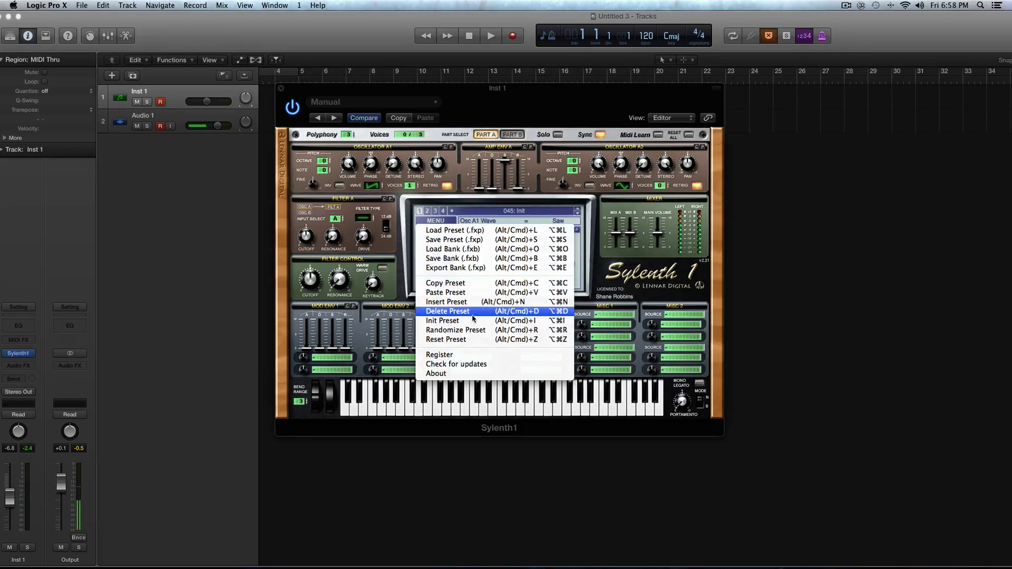
{"action": "left_click", "coordinate": [528, 224]}
Switch to preset 046: LD Breakdown 2 and randomize it three times
{"action": "left_click", "coordinate": [527, 212]}
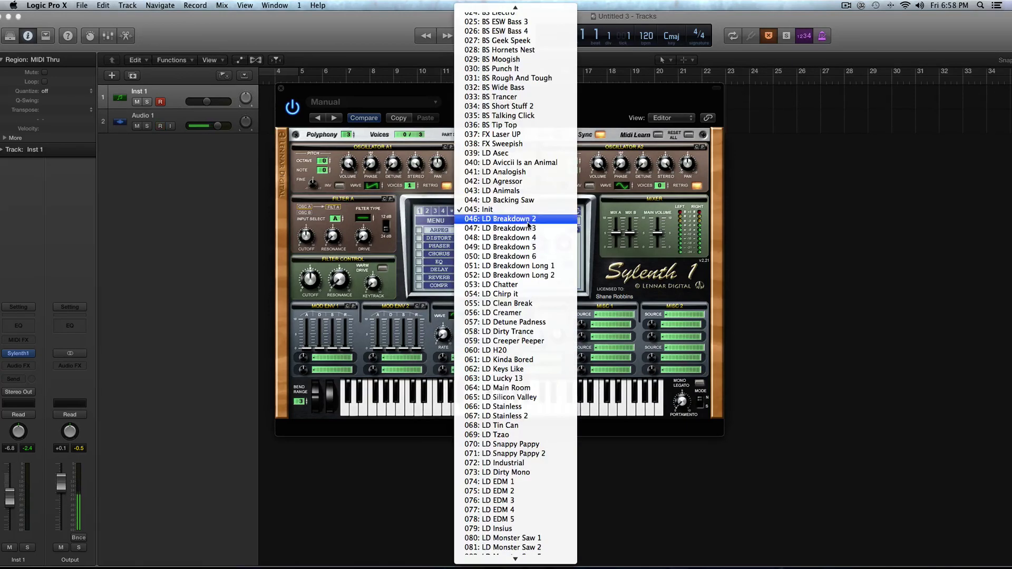
{"action": "left_click", "coordinate": [527, 219]}
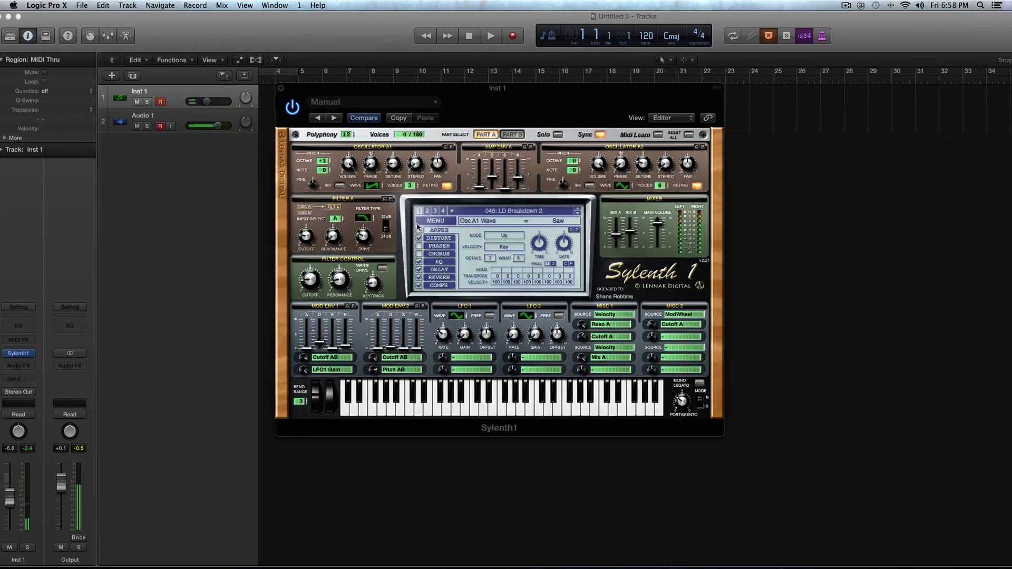
{"action": "left_click", "coordinate": [436, 220]}
{"action": "left_click", "coordinate": [478, 331]}
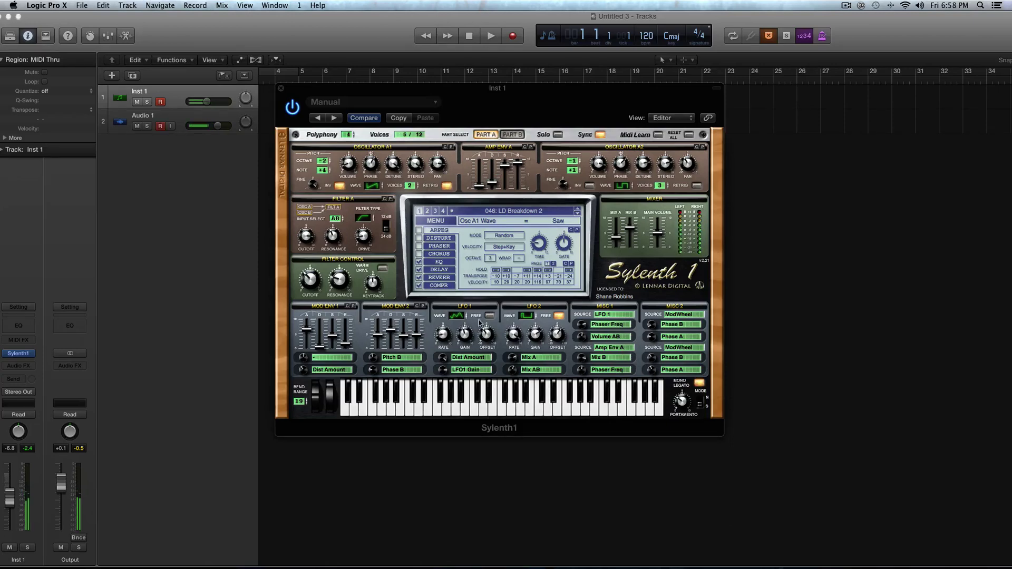
{"action": "left_click", "coordinate": [436, 221]}
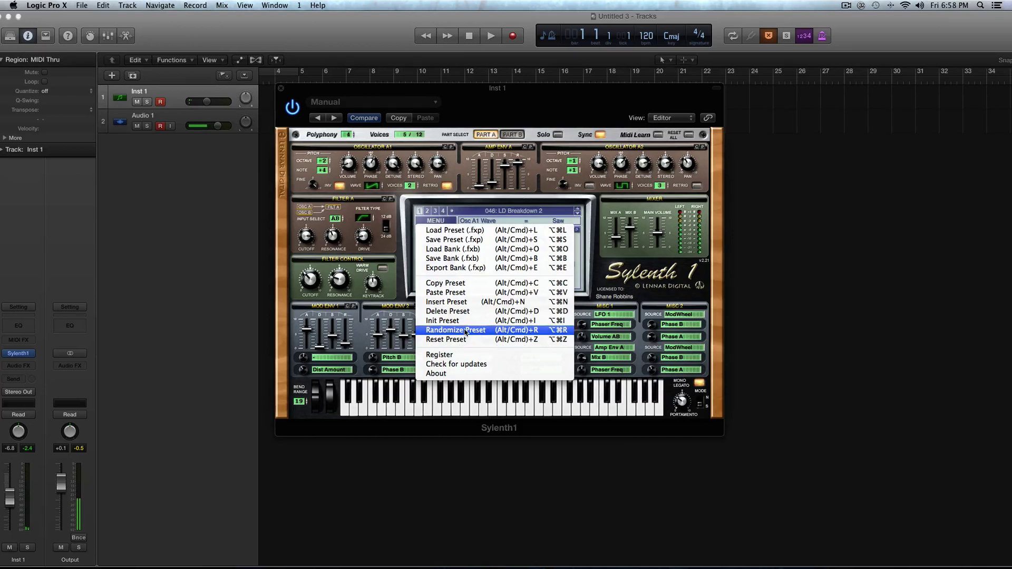
{"action": "left_click", "coordinate": [465, 331]}
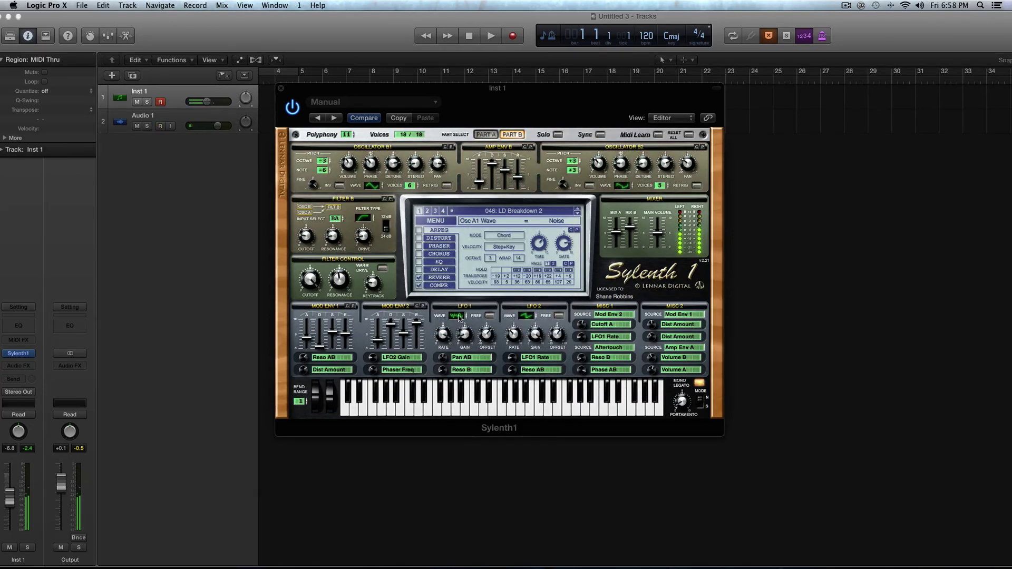
{"action": "left_click", "coordinate": [437, 222]}
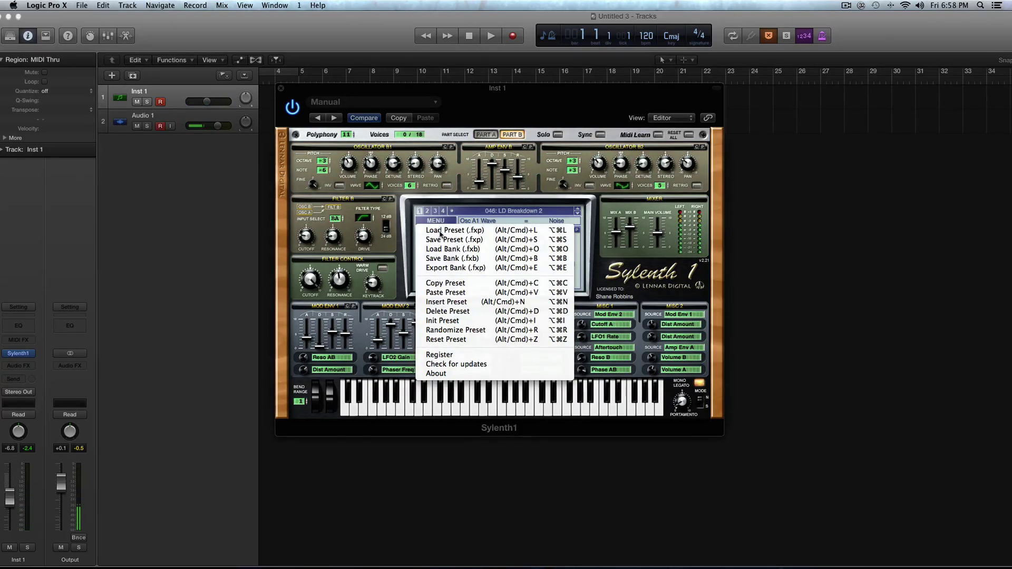
{"action": "left_click", "coordinate": [446, 337]}
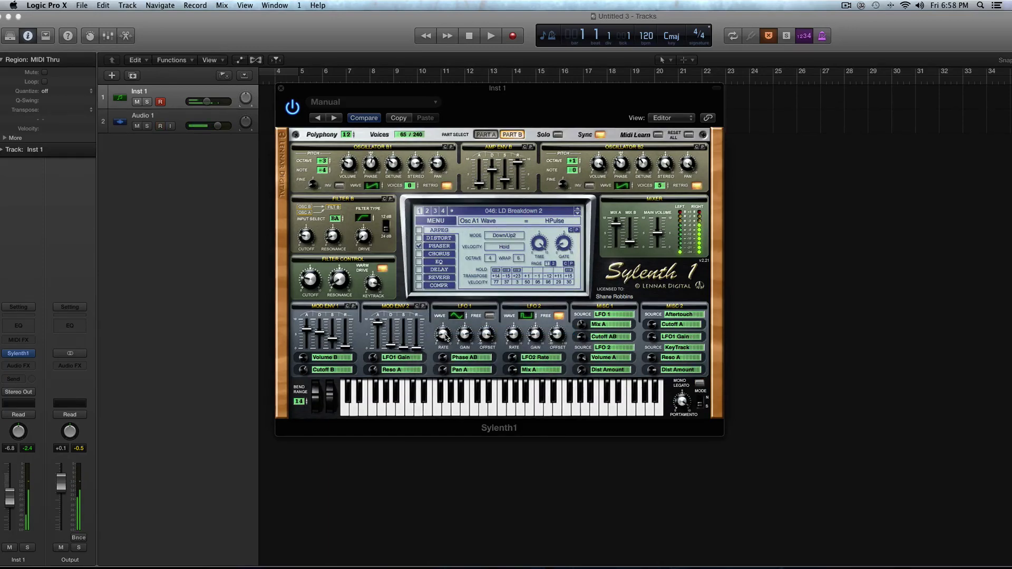
Set the randomized preset's main volume to 1.78 and switch to preset 047: LD Breakdown 3
{"action": "mouse_move", "coordinate": [666, 235]}
{"action": "left_mouse_down"}
{"action": "mouse_move", "coordinate": [658, 250]}
{"action": "mouse_move", "coordinate": [662, 232]}
{"action": "left_mouse_up"}
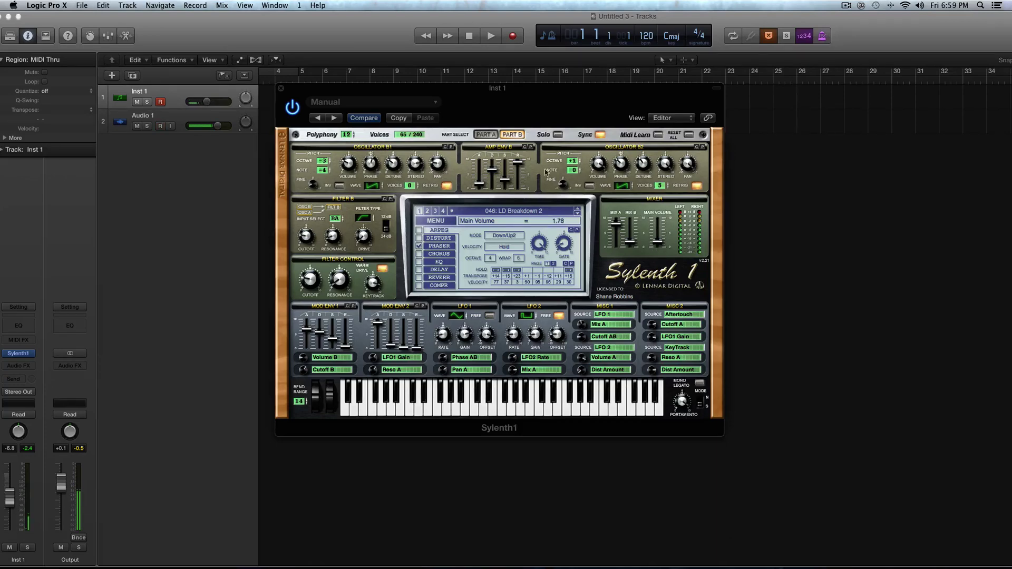
{"action": "left_click", "coordinate": [658, 241]}
{"action": "left_click", "coordinate": [511, 212]}
{"action": "left_click", "coordinate": [512, 225]}
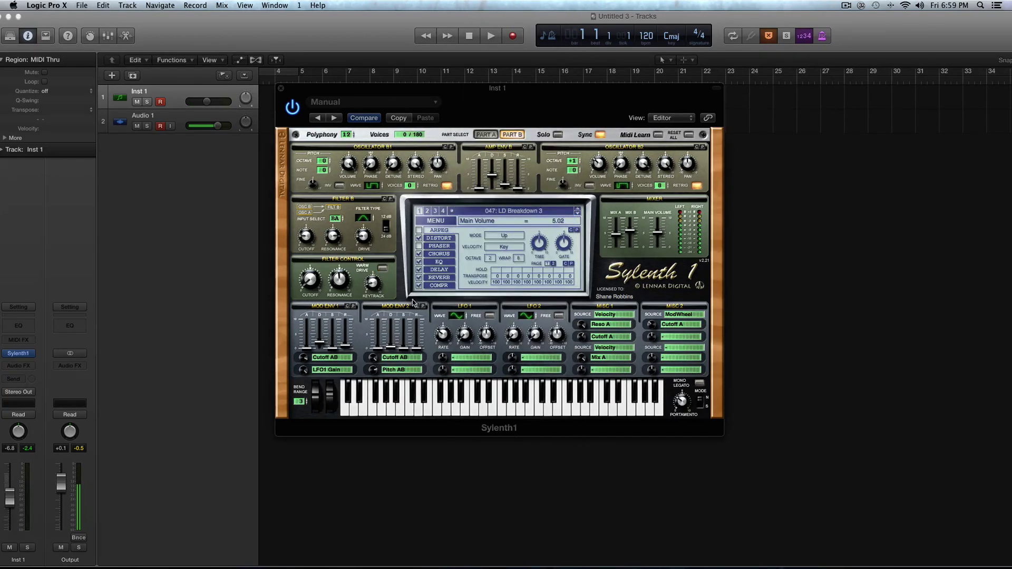
Switch to preset 048: LD Breakdown 4
{"action": "left_click", "coordinate": [435, 221]}
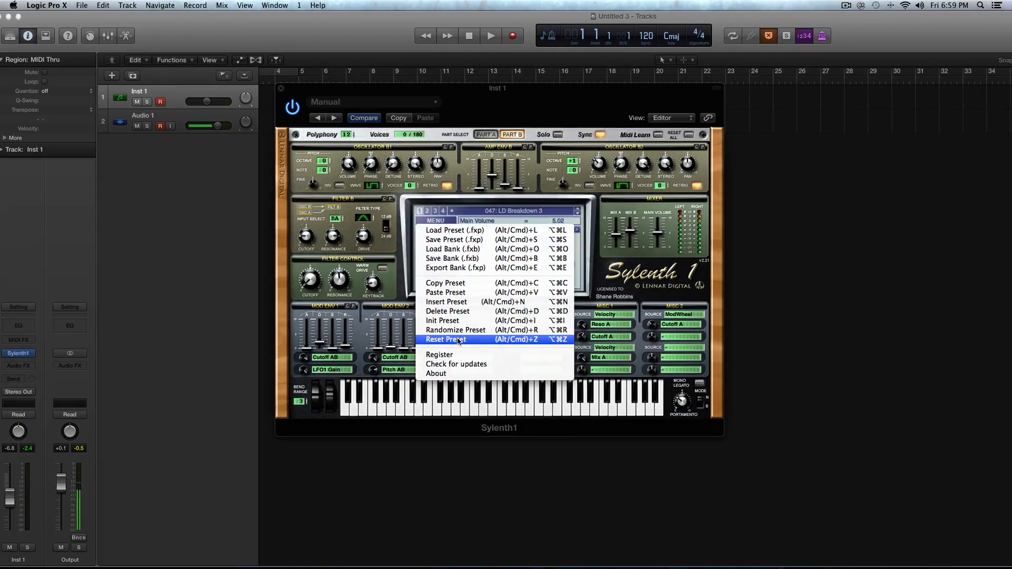
{"action": "left_click", "coordinate": [376, 191]}
{"action": "left_click", "coordinate": [577, 213]}
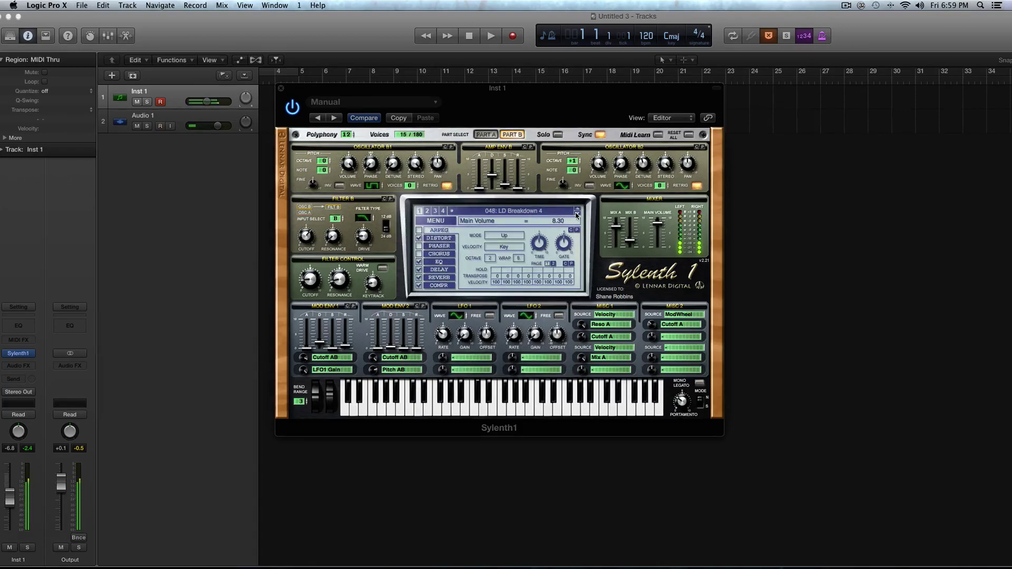
Modify preset 048 with a different oscillator B1 wave, a 418.84 Hz Filter Control cutoff and 5.60 main volume, and reset the preset
{"action": "left_click", "coordinate": [372, 185]}
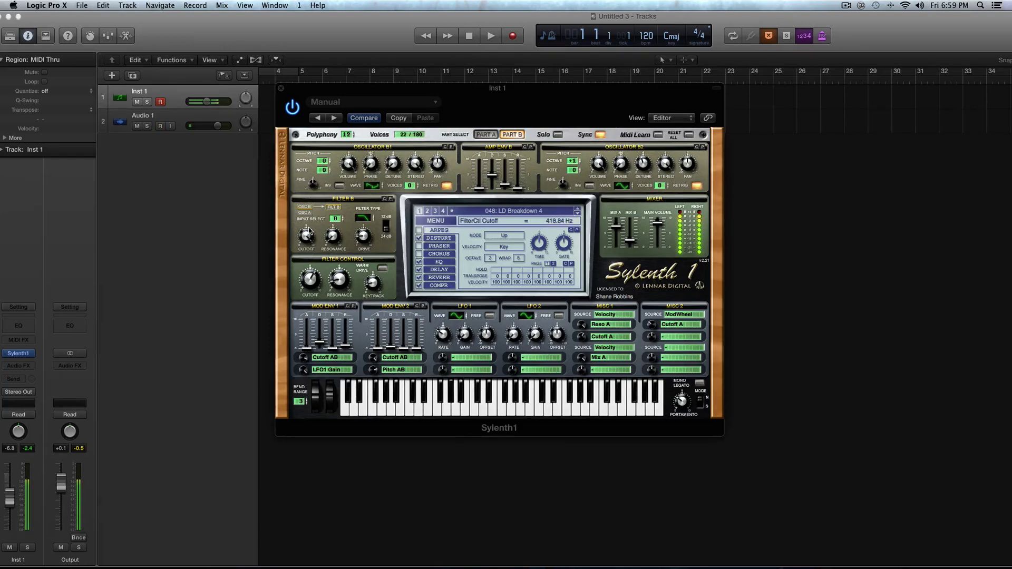
{"action": "left_click_drag", "start_coordinate": [658, 223], "coordinate": [658, 251]}
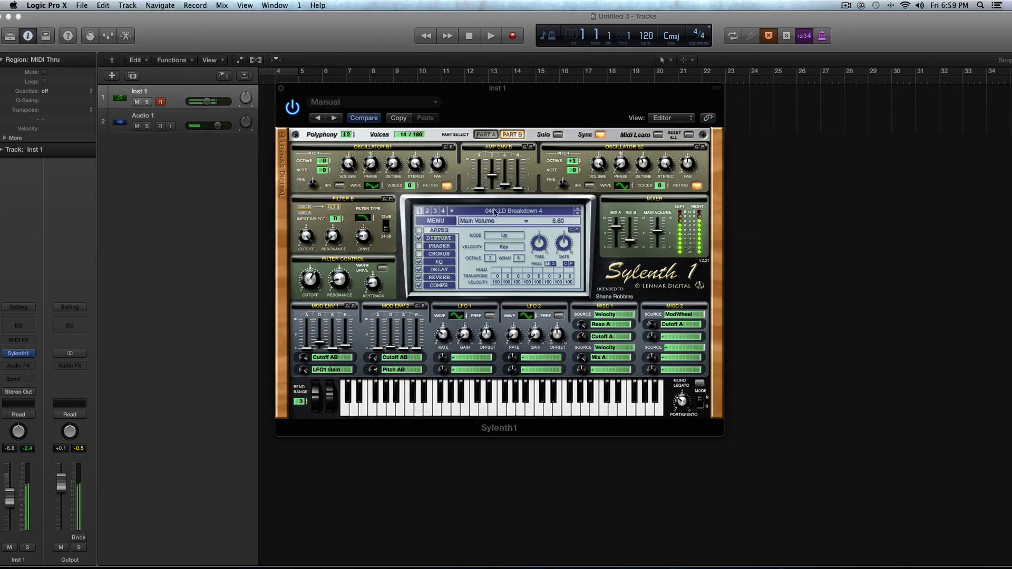
{"action": "left_click", "coordinate": [445, 221]}
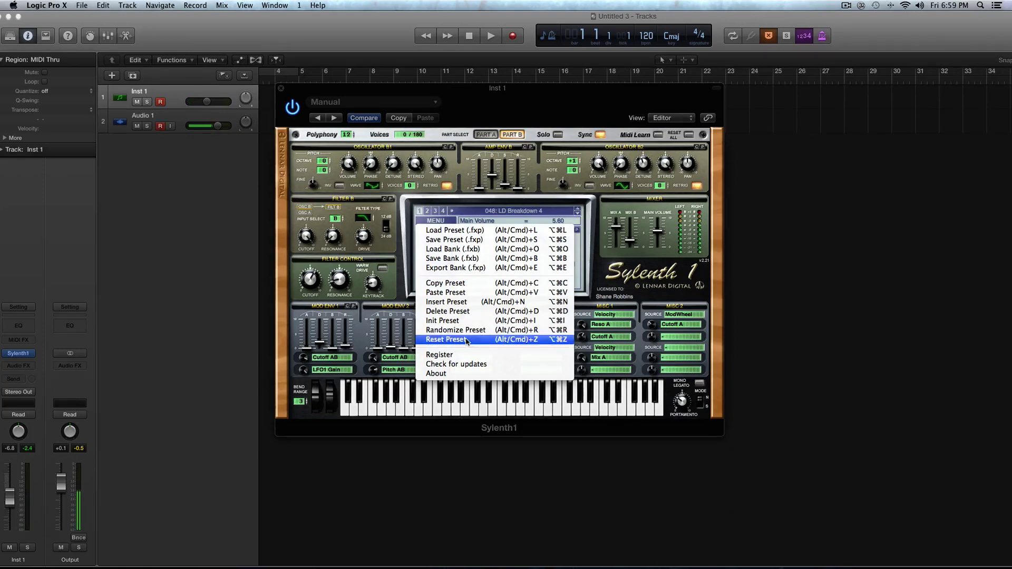
{"action": "left_click", "coordinate": [446, 339]}
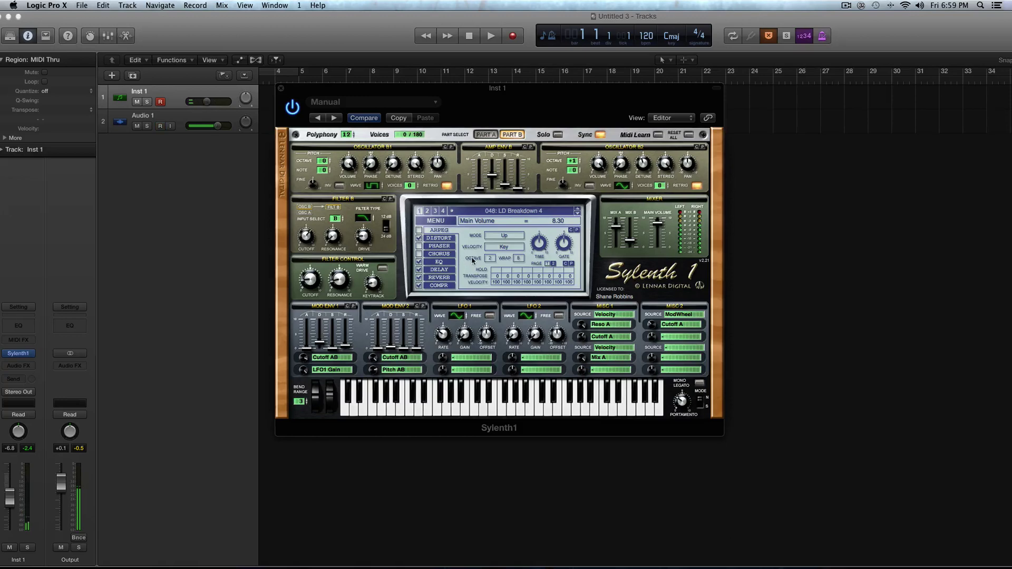
{"action": "left_click", "coordinate": [435, 221]}
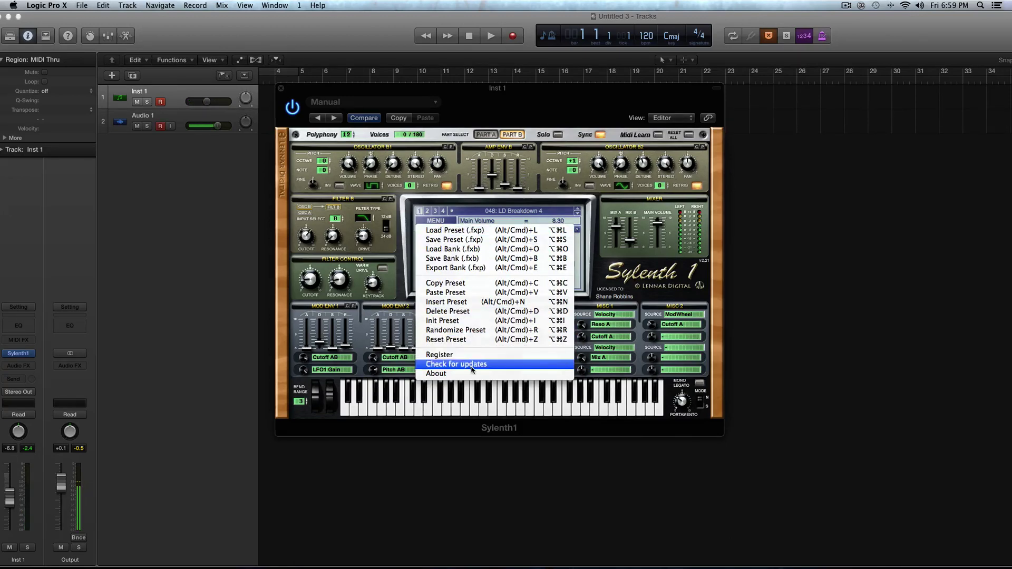
{"action": "left_click", "coordinate": [647, 280]}
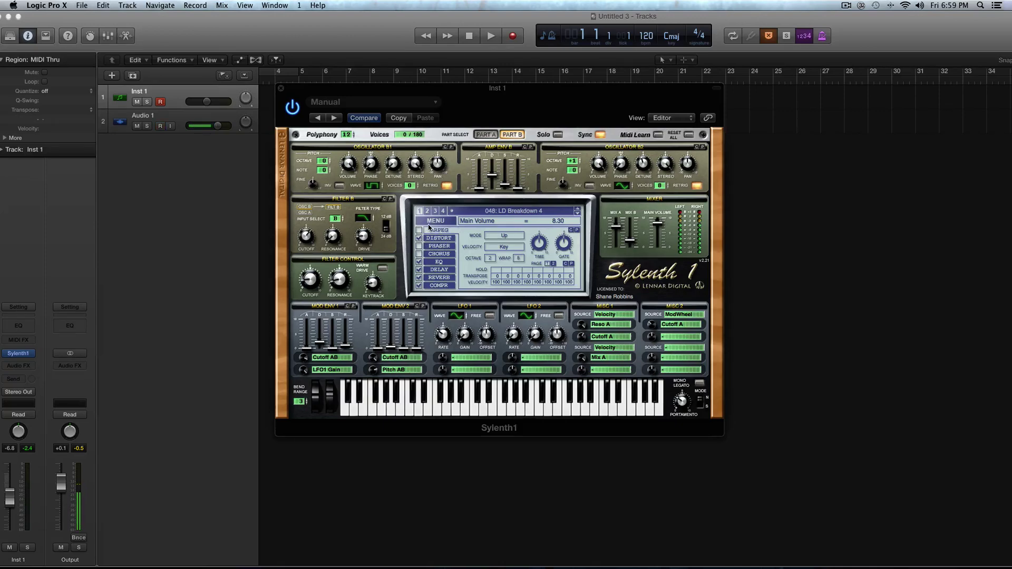
Examine the settings pages of the distortion, phaser, chorus, EQ, delay, reverb, compressor and arpeggiator
{"action": "left_click", "coordinate": [439, 238]}
{"action": "left_click", "coordinate": [439, 246]}
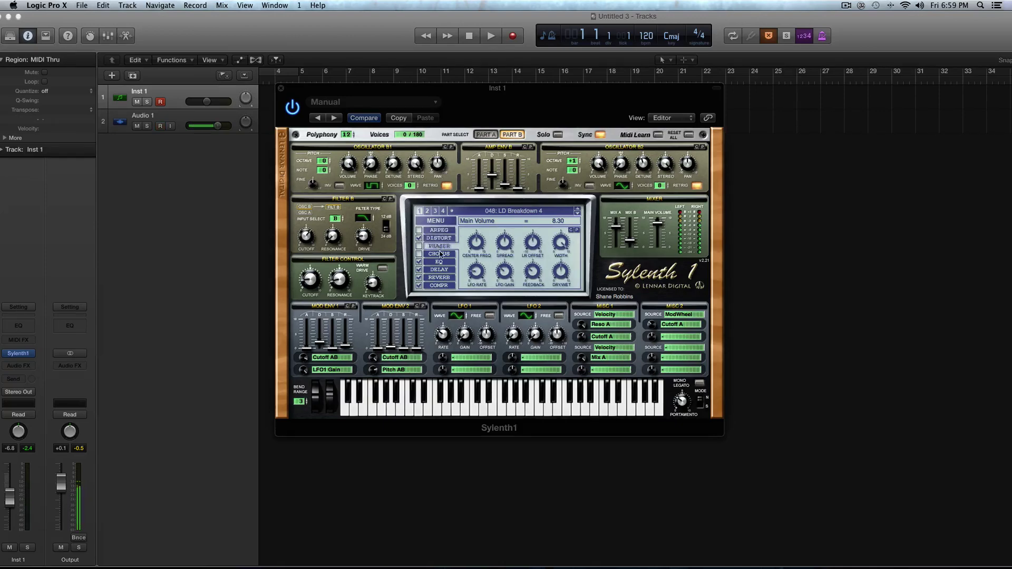
{"action": "left_click", "coordinate": [440, 254]}
{"action": "left_click", "coordinate": [440, 262]}
{"action": "left_click", "coordinate": [440, 270]}
{"action": "left_click", "coordinate": [440, 277]}
{"action": "left_click", "coordinate": [448, 285]}
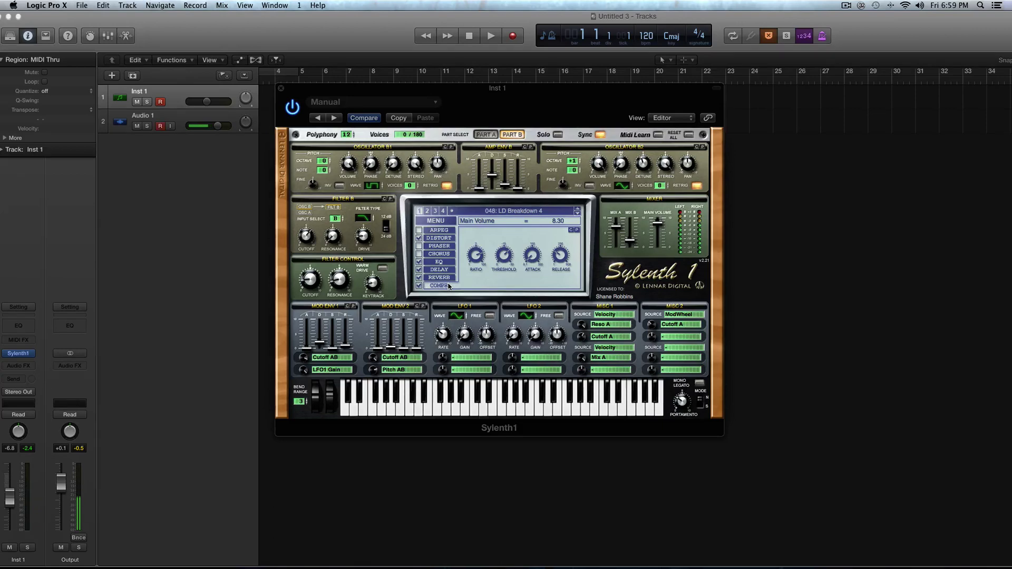
{"action": "left_click", "coordinate": [434, 237]}
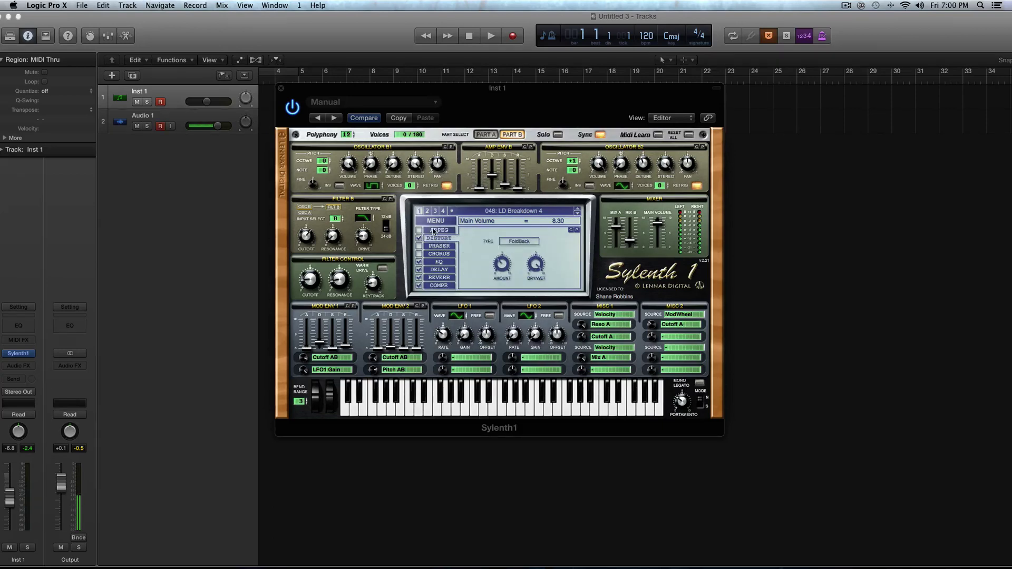
{"action": "left_click", "coordinate": [433, 231]}
Show Part A, enable the arpeggiator, phaser and chorus, and return to Part B
{"action": "left_click", "coordinate": [421, 230]}
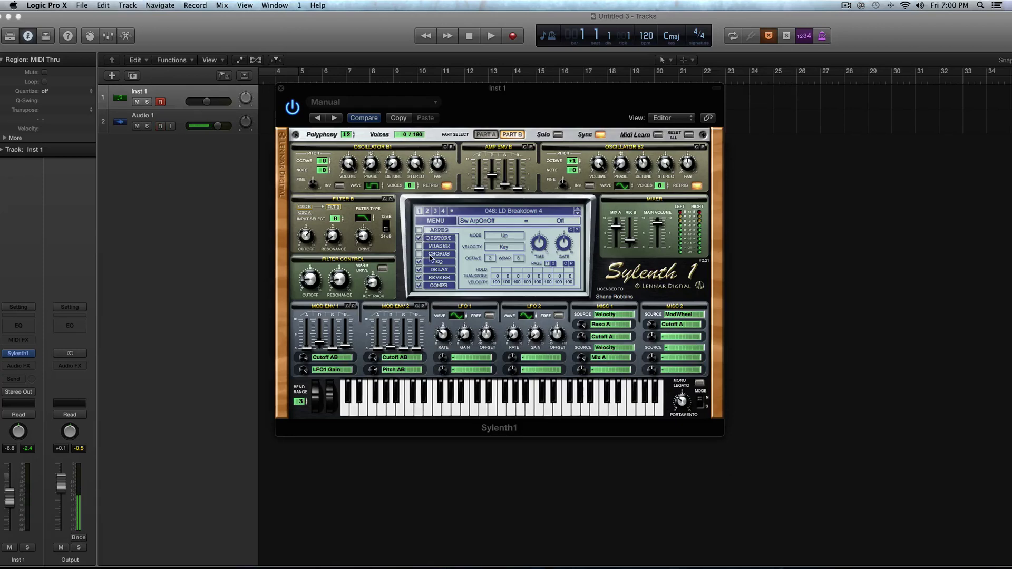
{"action": "left_click", "coordinate": [486, 135]}
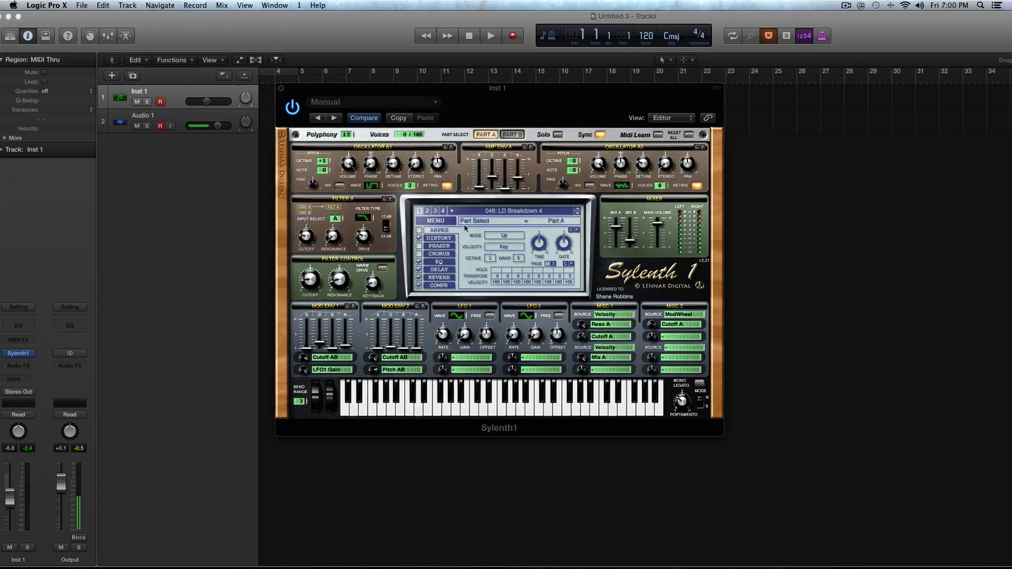
{"action": "left_click", "coordinate": [419, 254]}
{"action": "left_click", "coordinate": [421, 230]}
{"action": "left_click", "coordinate": [514, 135]}
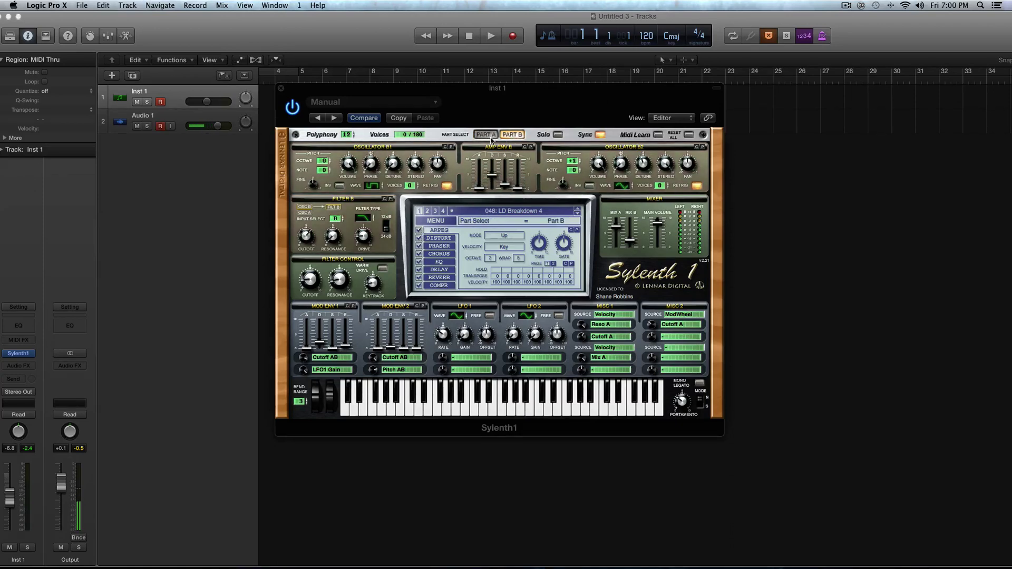